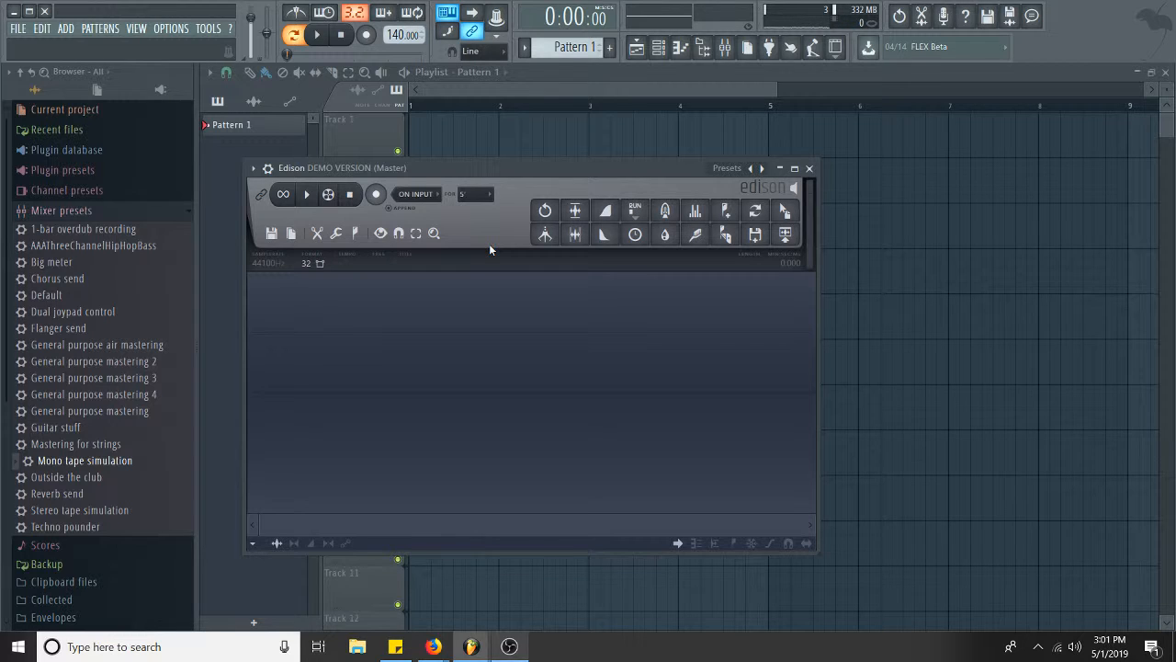
Load the recent sample Ike Turner - Gettin Nasty.mp3 into Edison and play its opening section.
left_click(272, 234)
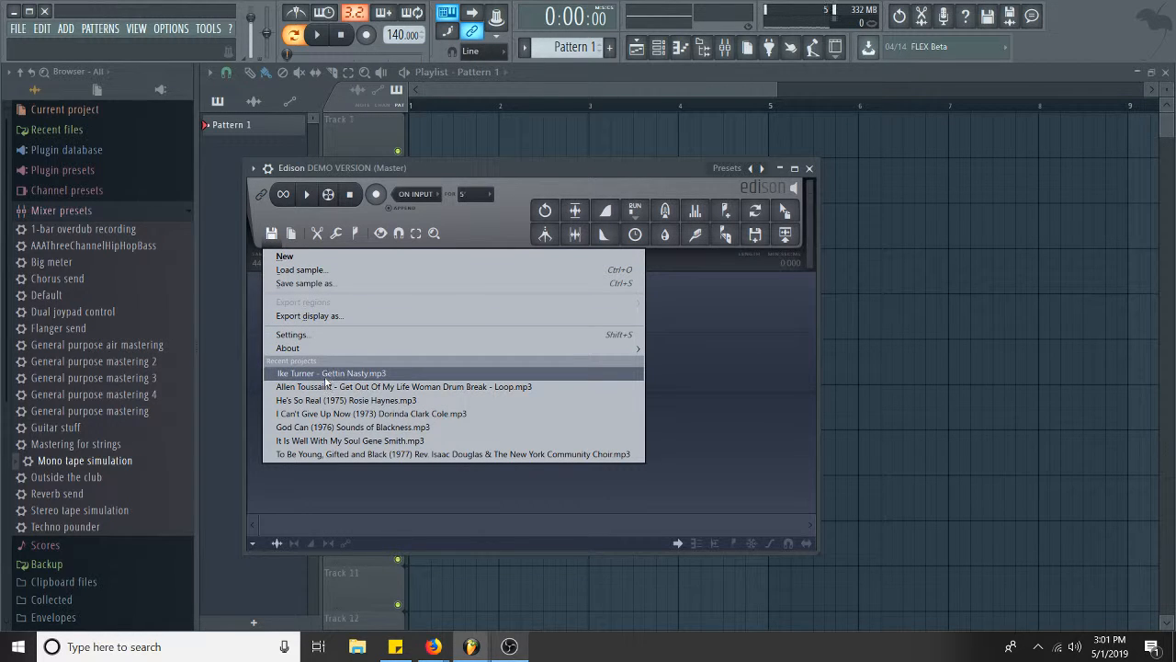
left_click(324, 375)
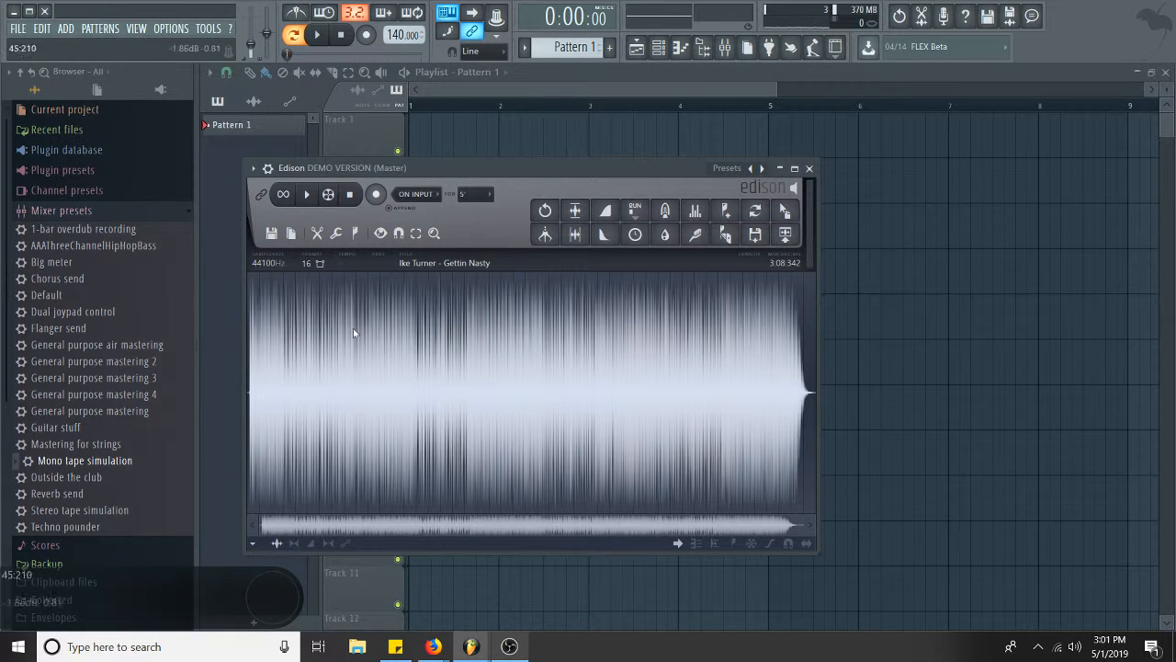
key("space")
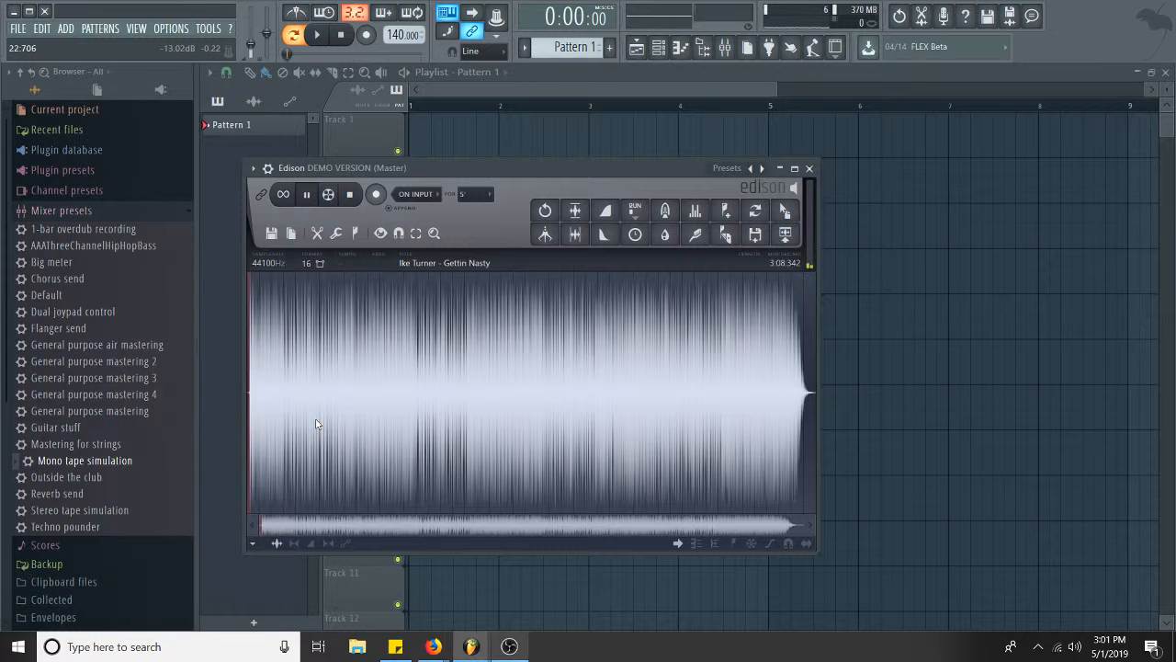
scroll(316, 424, "up", 3)
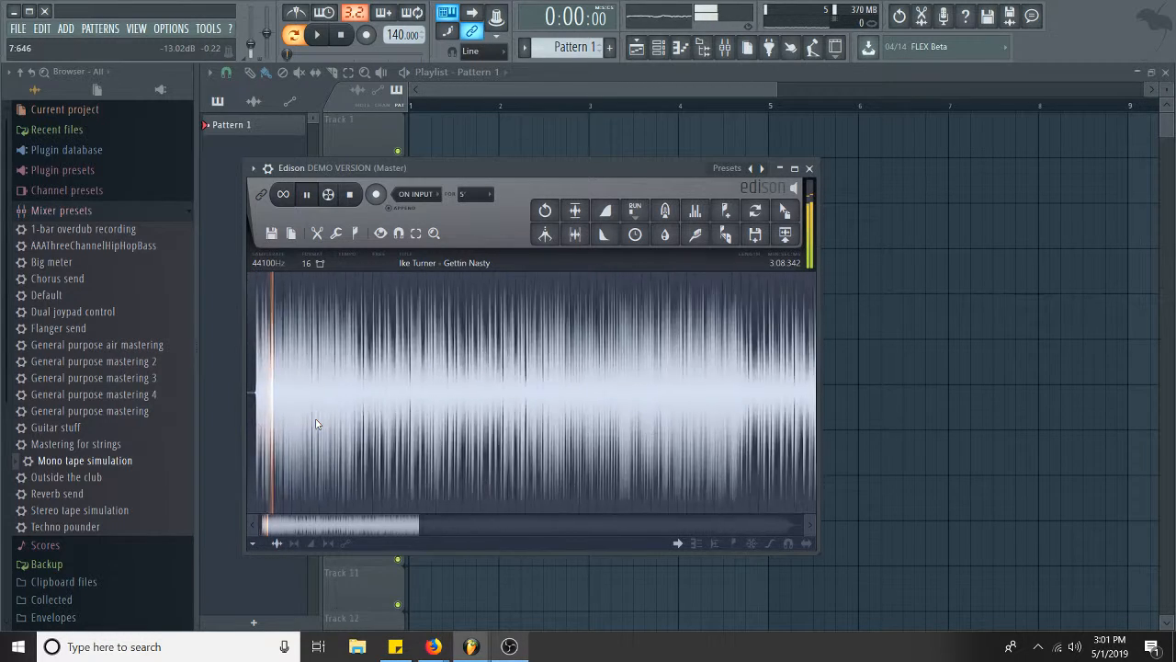
scroll(316, 424, "up", 2)
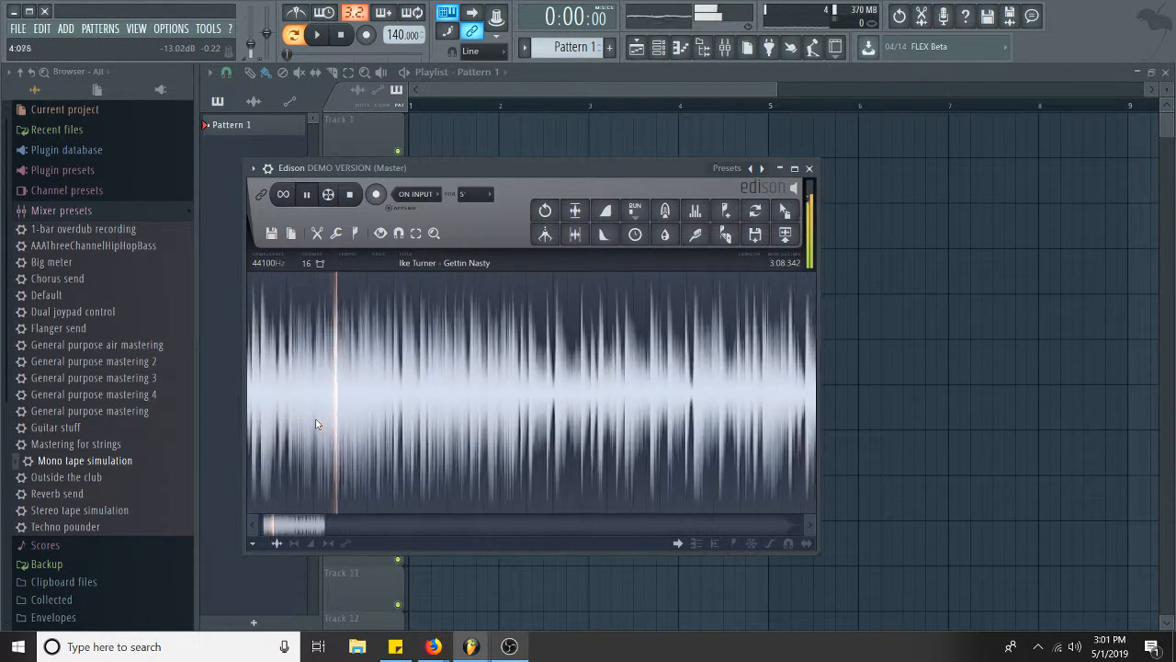
scroll(316, 423, "down", 3)
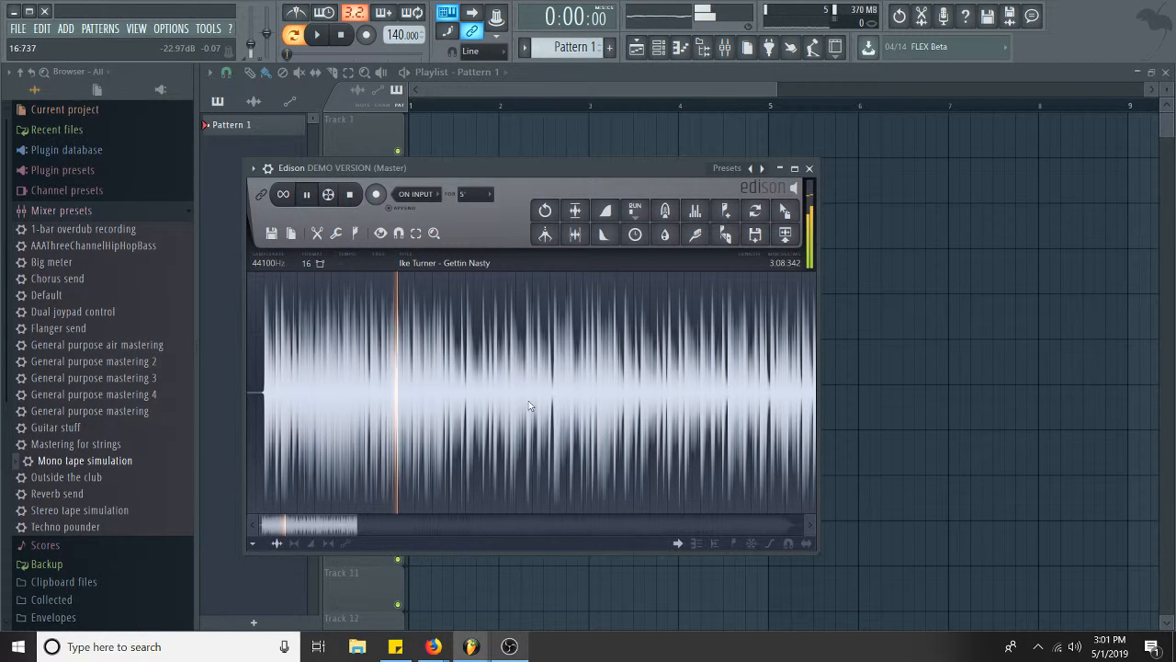
scroll(570, 430, "down", 1)
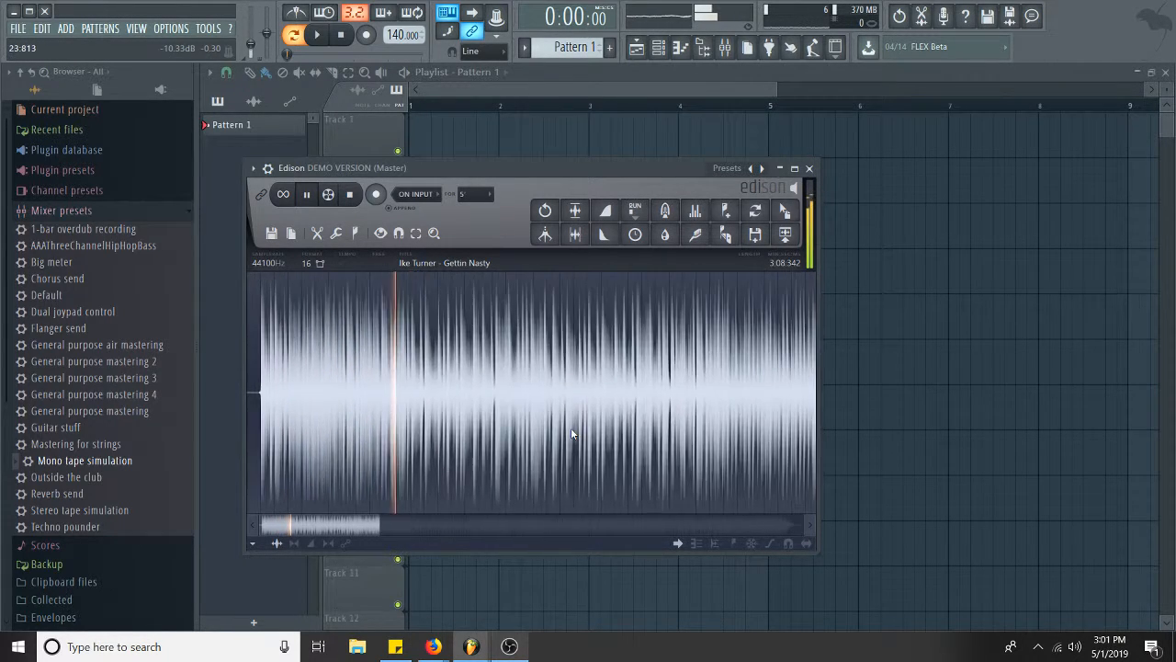
scroll(571, 430, "up", 3)
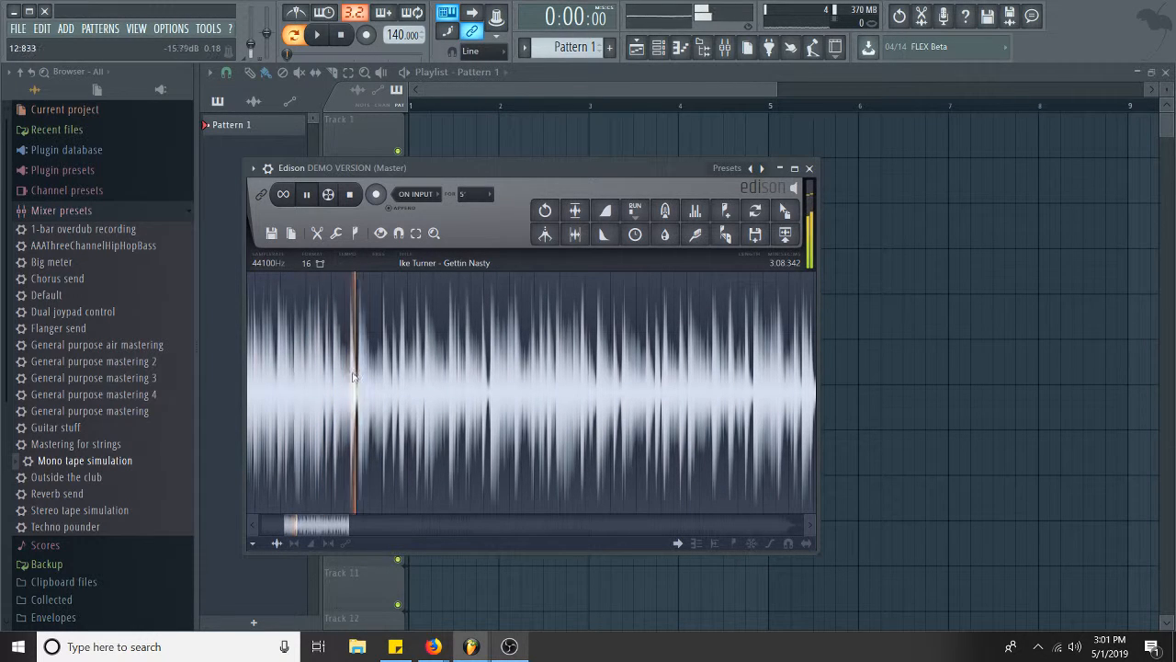
Select a passage of the waveform for the loop, from 12:134 to 22:441.
key("space")
left_click_drag(336, 371, 565, 368)
key("space")
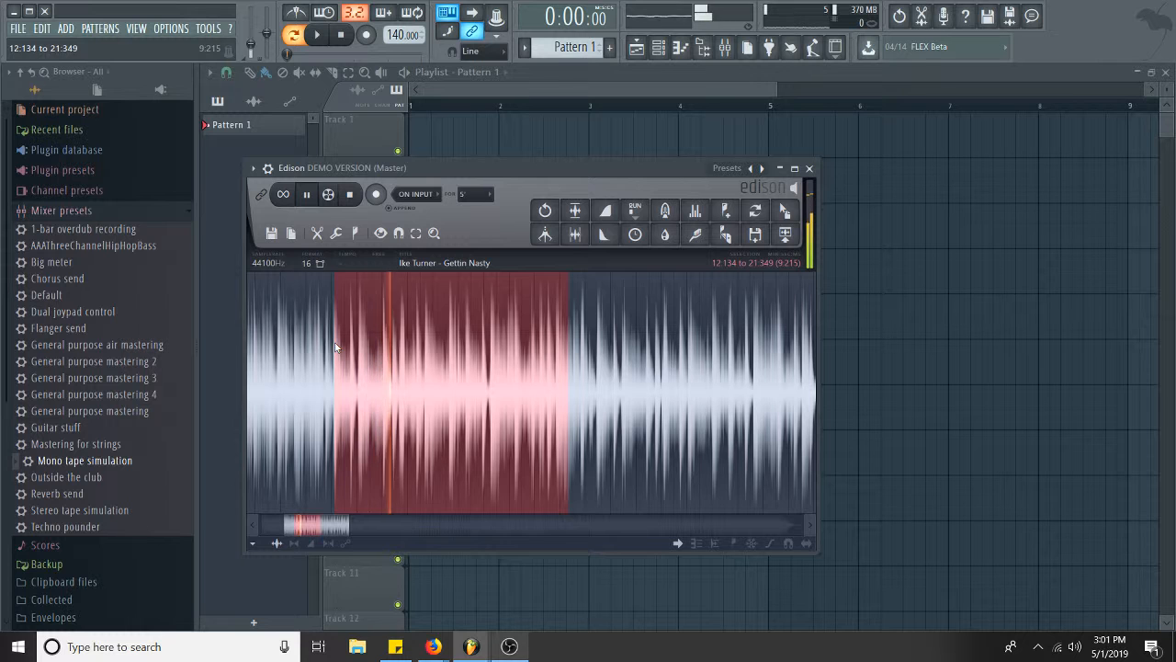
scroll(584, 395, "up", 2)
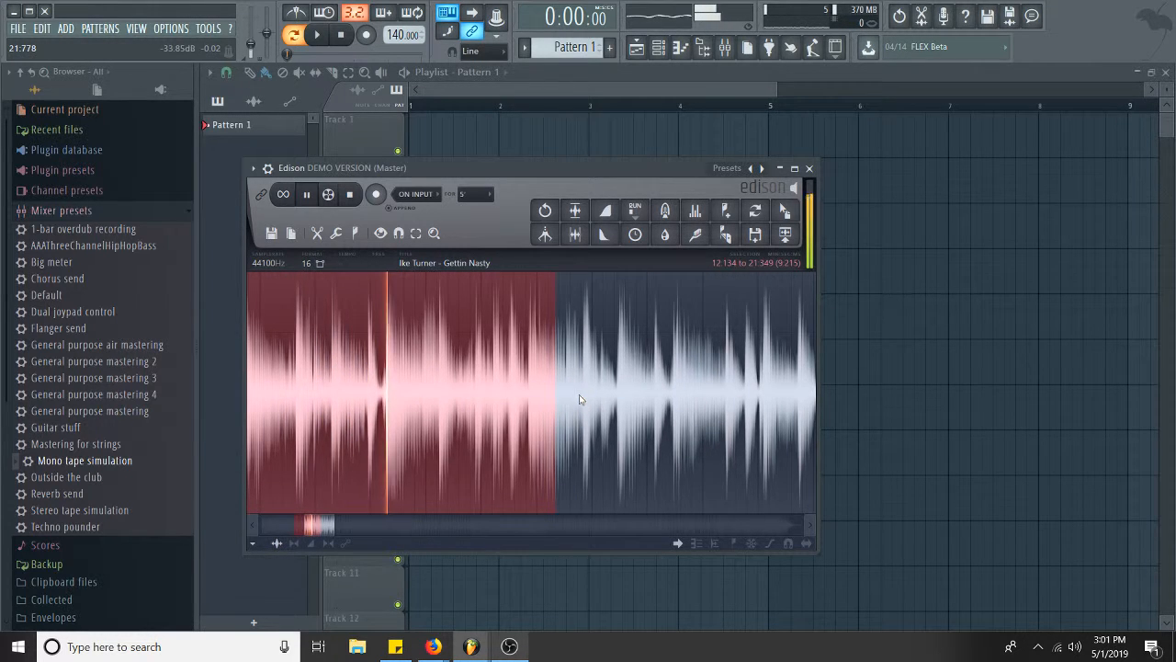
left_click_drag(557, 395, 617, 400)
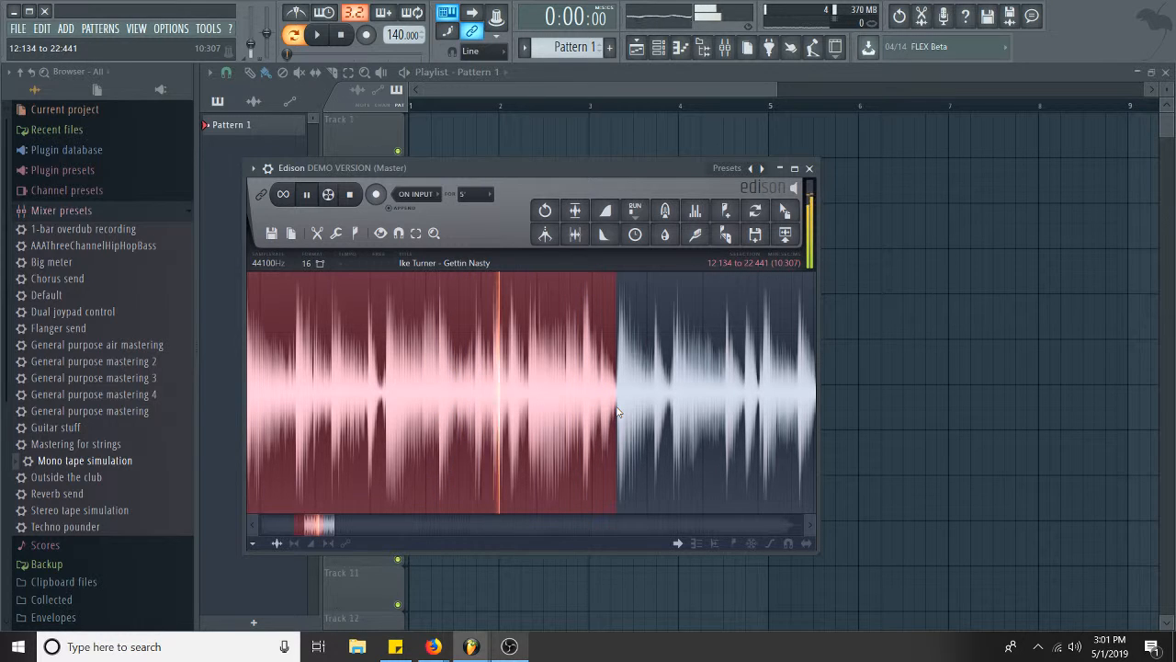
Enable looped playback, move the selection's start to 12:111, and audition the selected passage.
left_click(292, 196)
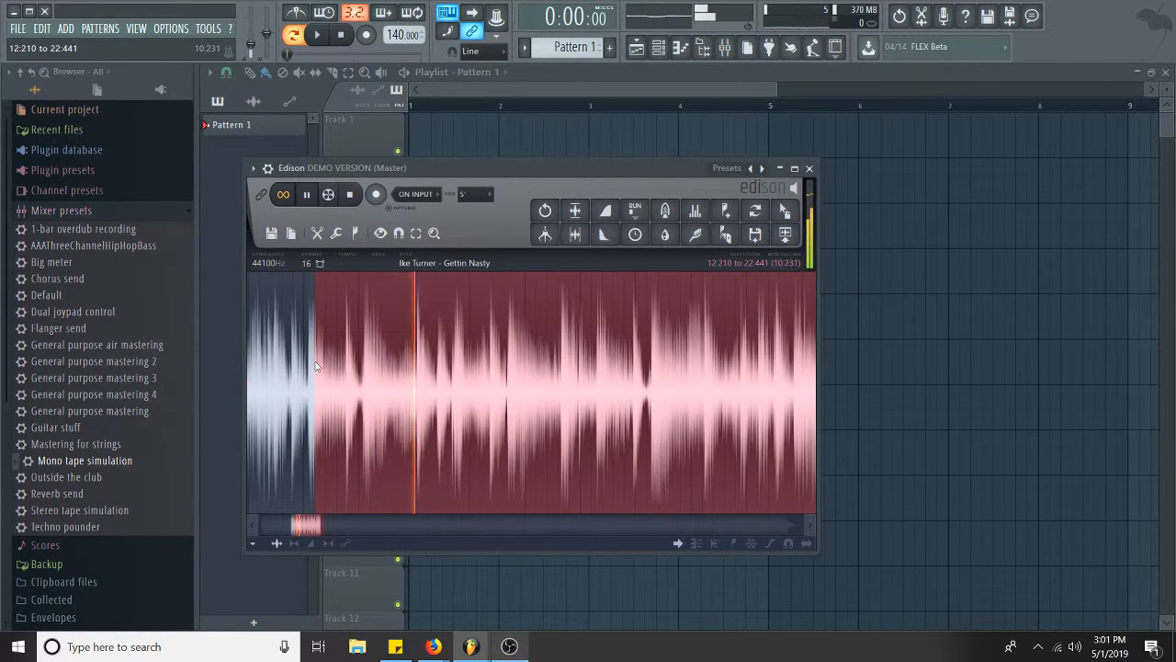
left_click(304, 197)
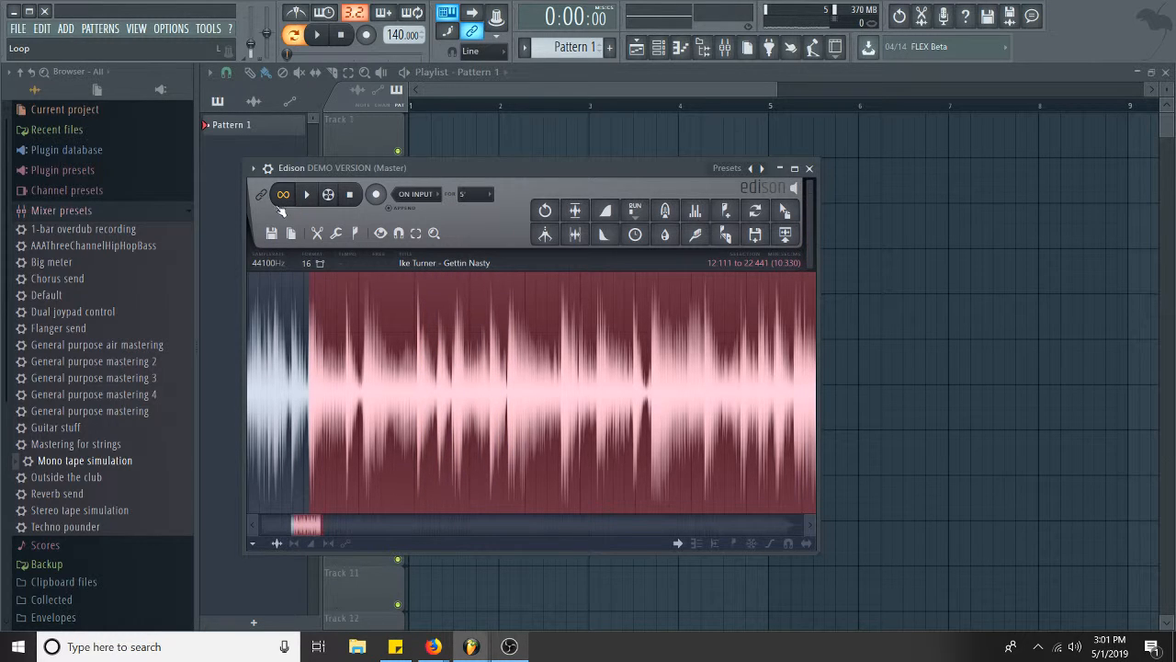
scroll(630, 320, "down", 3)
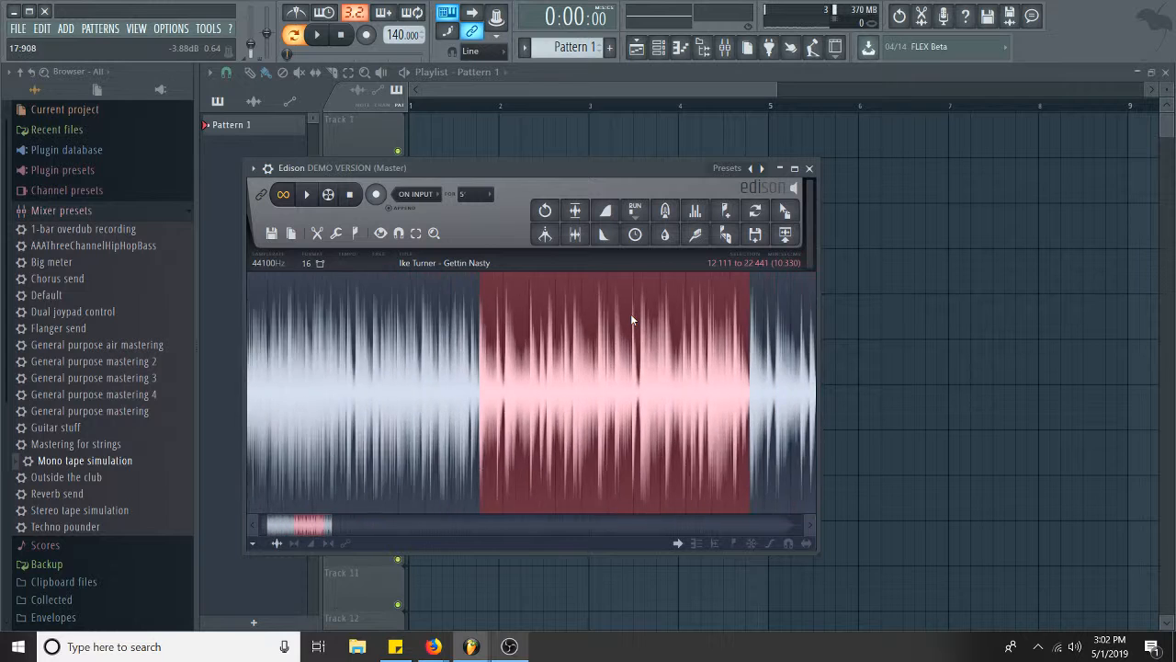
key("space")
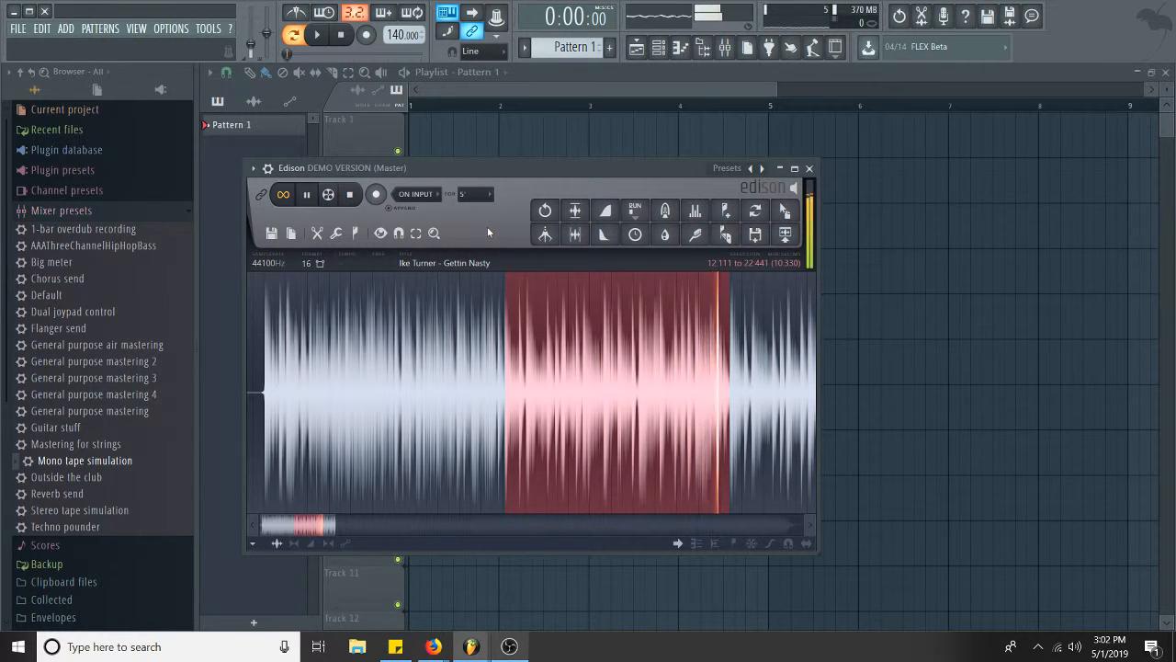
key("space")
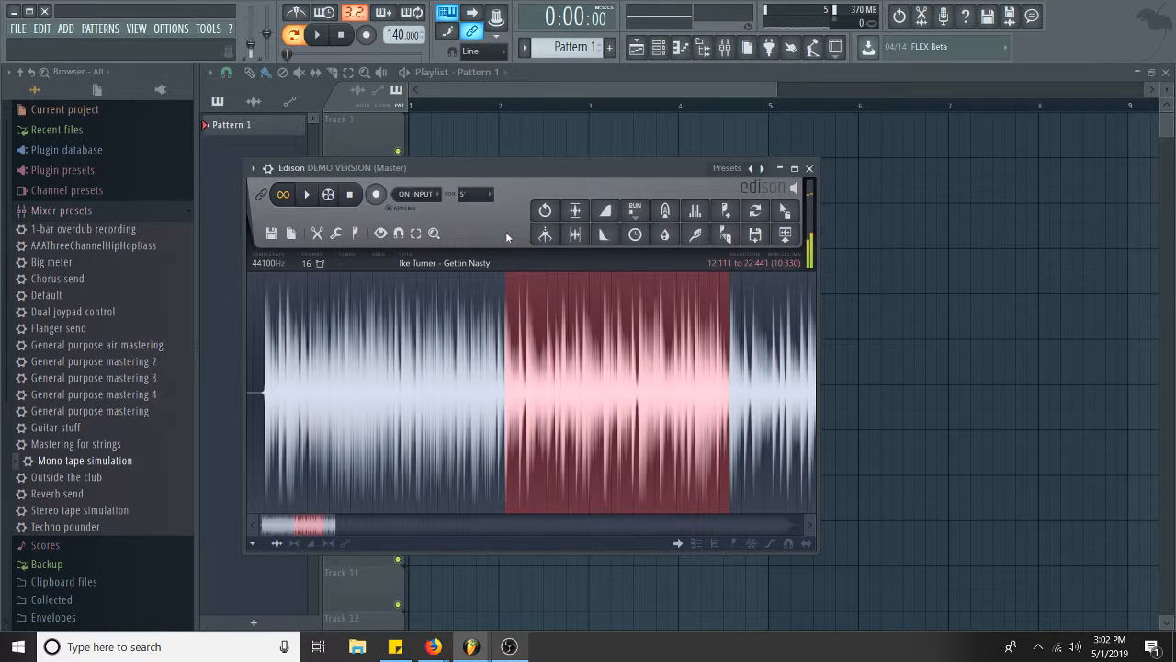
Send the selected loop to the playlist as an audio clip and set the project tempo to 163 BPM.
left_click(788, 236)
left_click(559, 88)
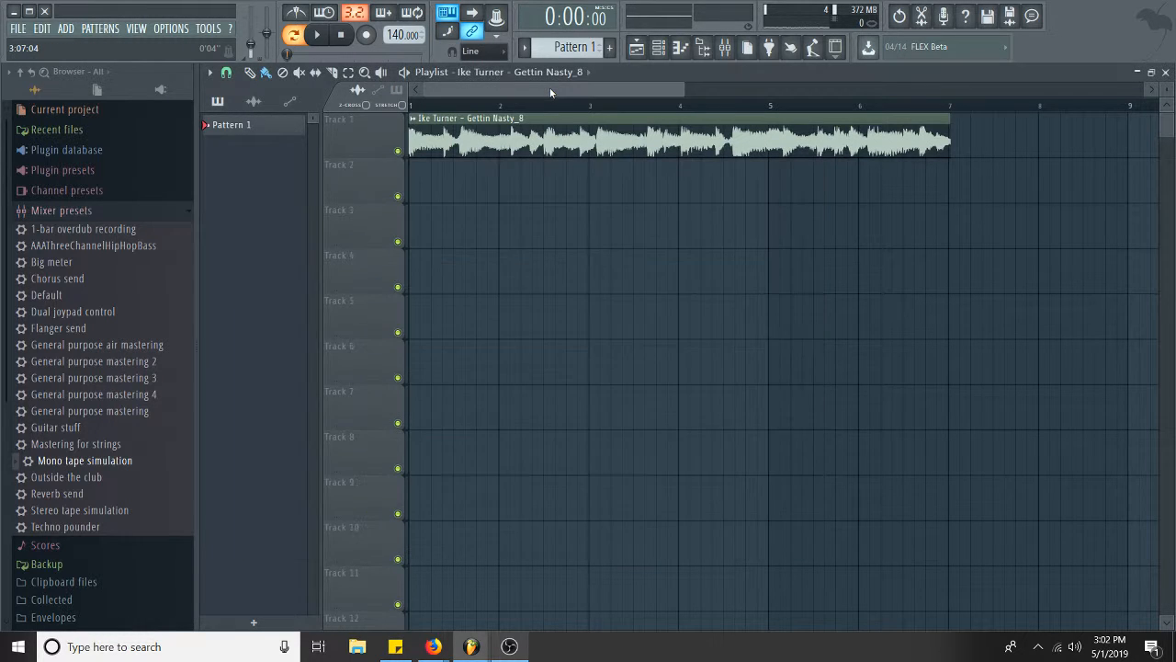
left_click(395, 34)
mouse_move(394, 34)
left_mouse_down()
mouse_move(394, 3)
mouse_move(394, 13)
left_mouse_up()
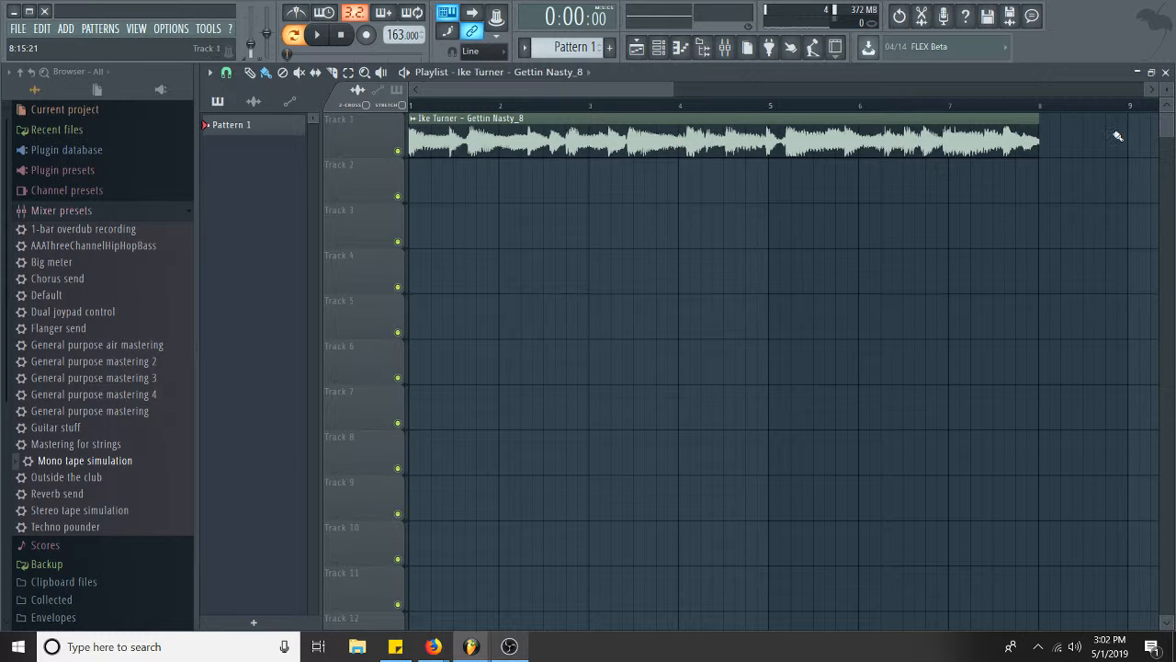
Add a Fruity slicer channel to the project.
left_click(62, 30)
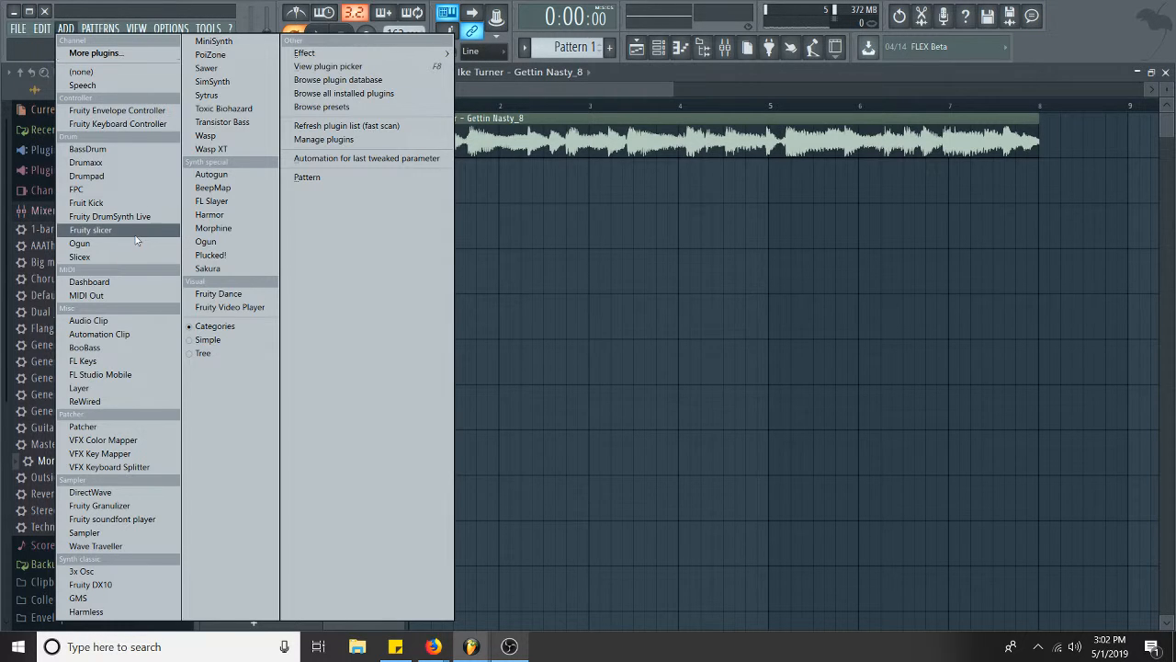
left_click(92, 230)
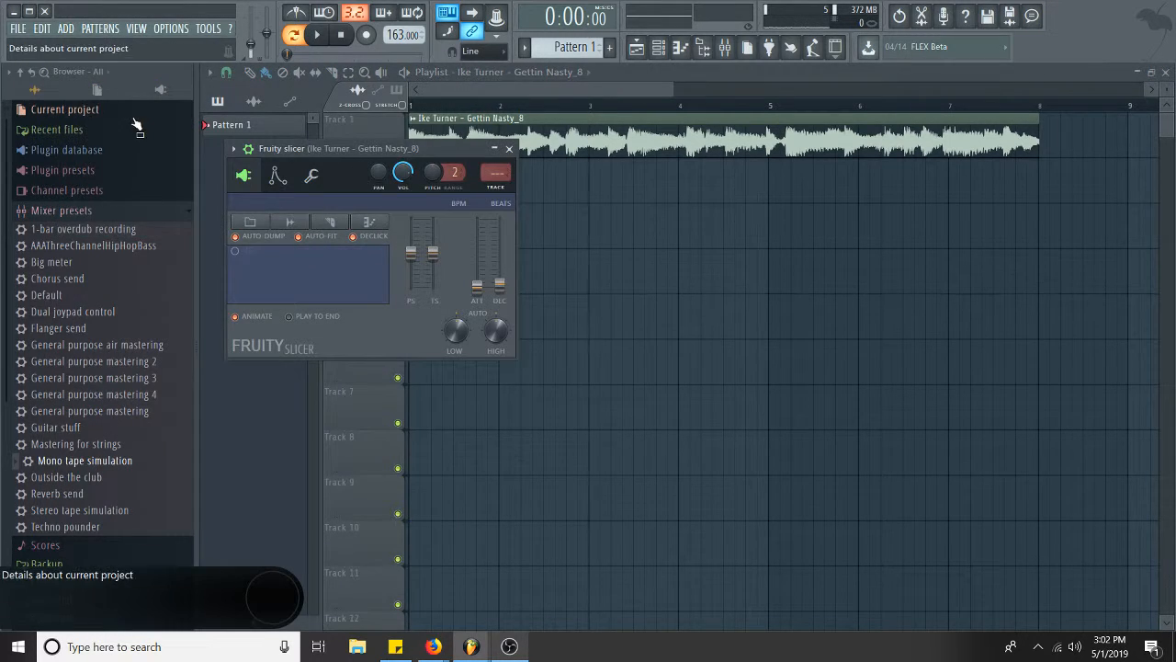
left_click(65, 28)
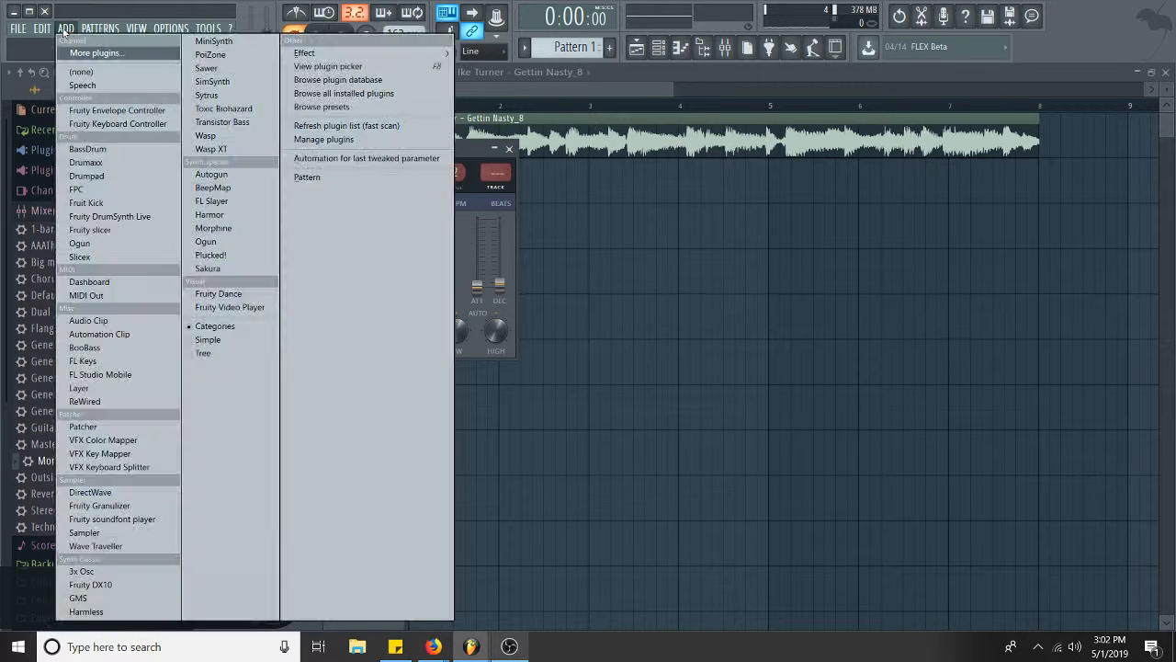
left_click(65, 29)
left_click(65, 28)
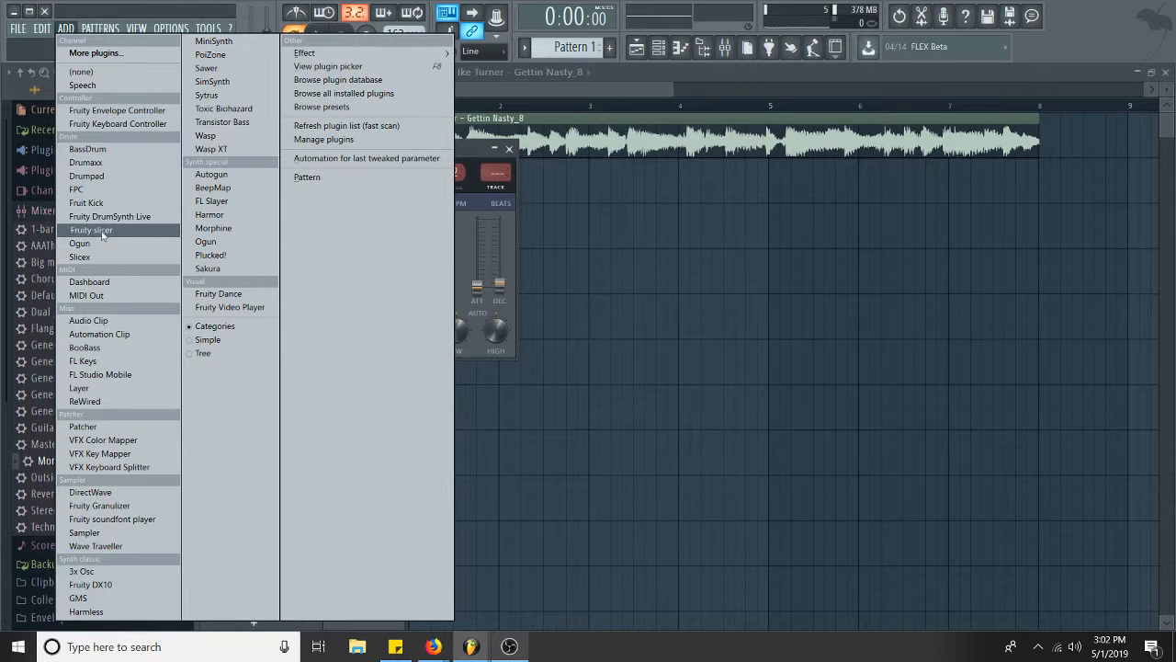
left_click(462, 257)
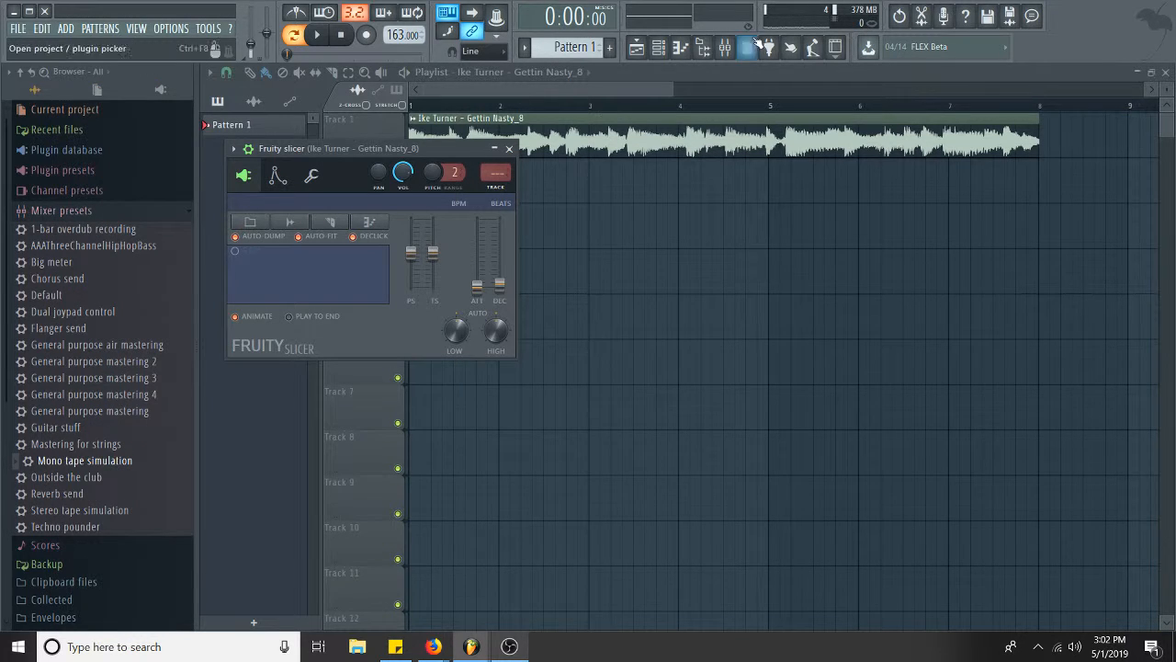
Load the Ike Turner - Gettin Nasty_8 clip's audio from its channel settings into the Fruity slicer channel.
left_click(661, 49)
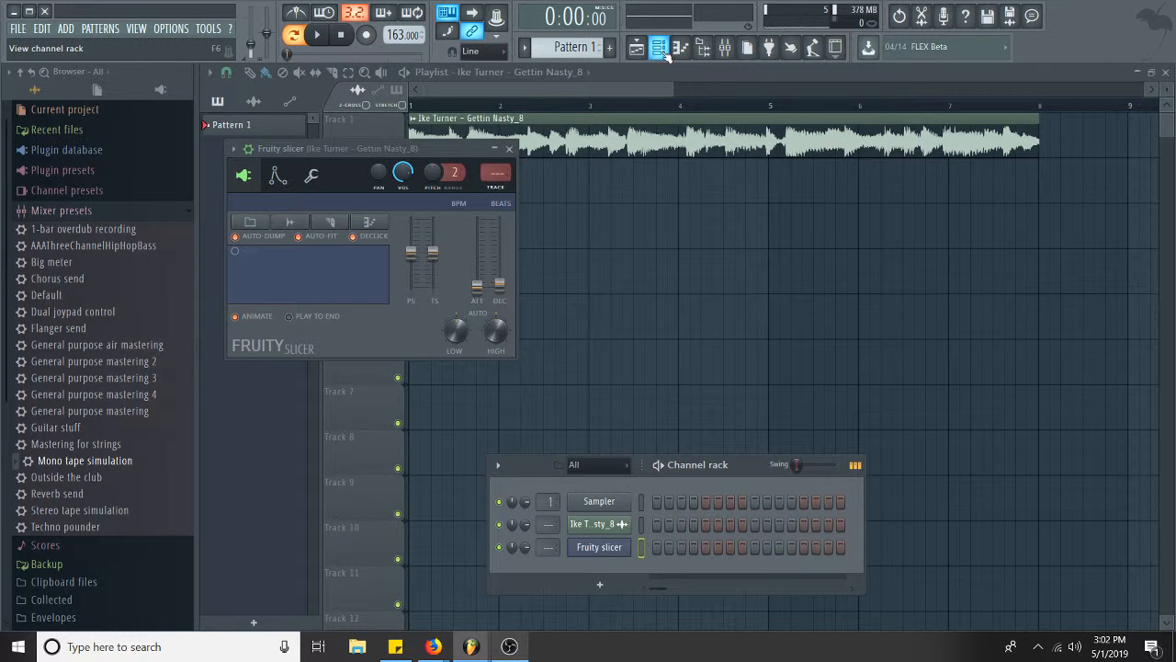
left_click(597, 529)
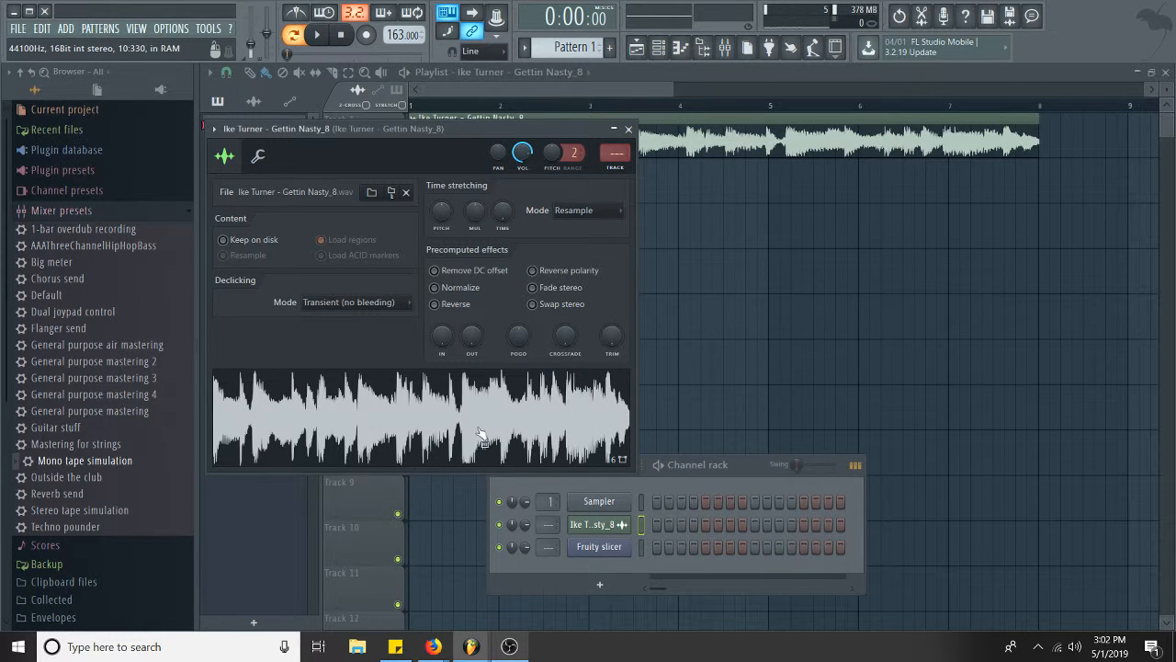
left_click_drag(364, 407, 604, 550)
left_click(602, 547)
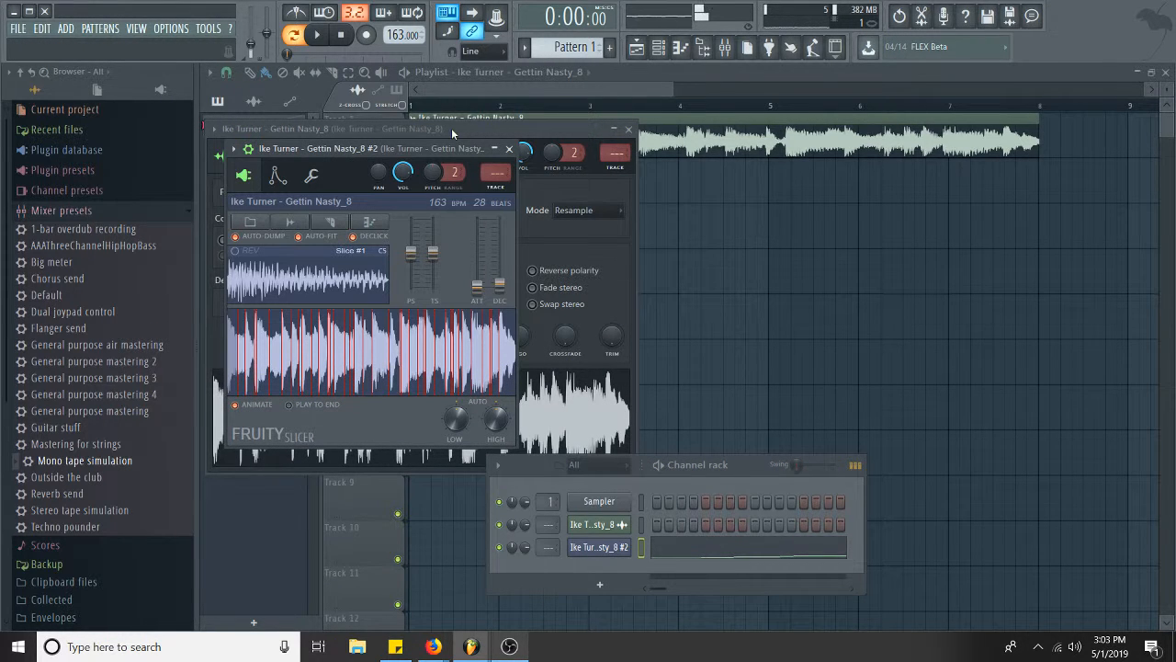
Set the slicer's sample to 93 BPM and 16 beats, and slice it by Beat.
key("space")
key("space")
scroll(480, 203, "up", 2)
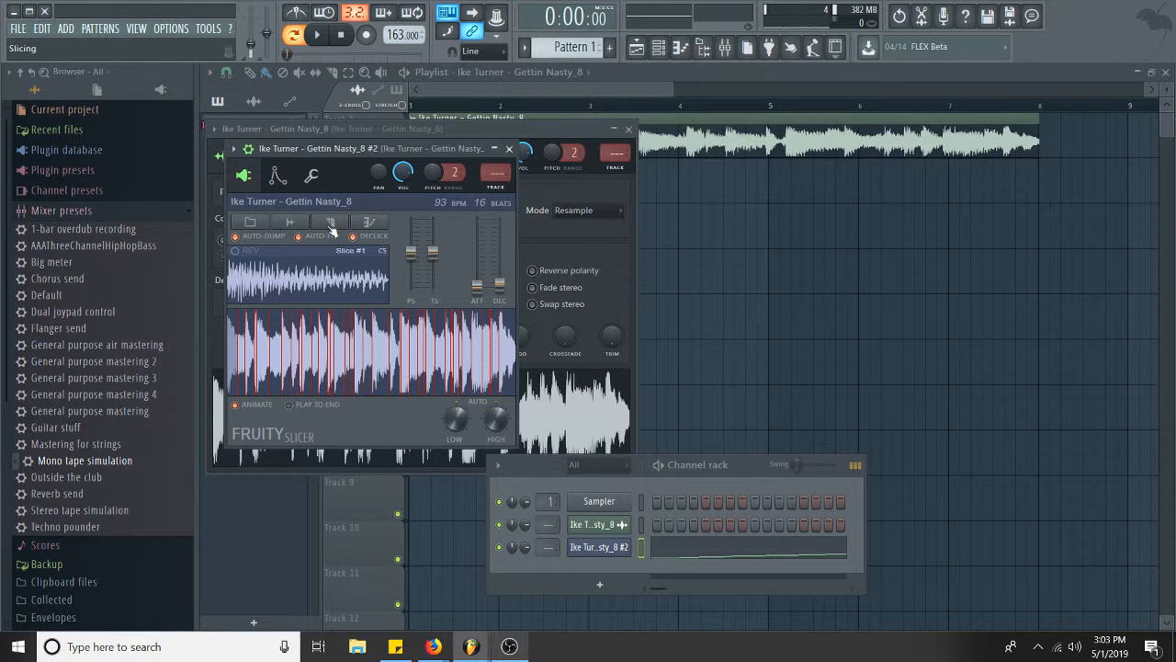
left_click(329, 223)
left_click(333, 368)
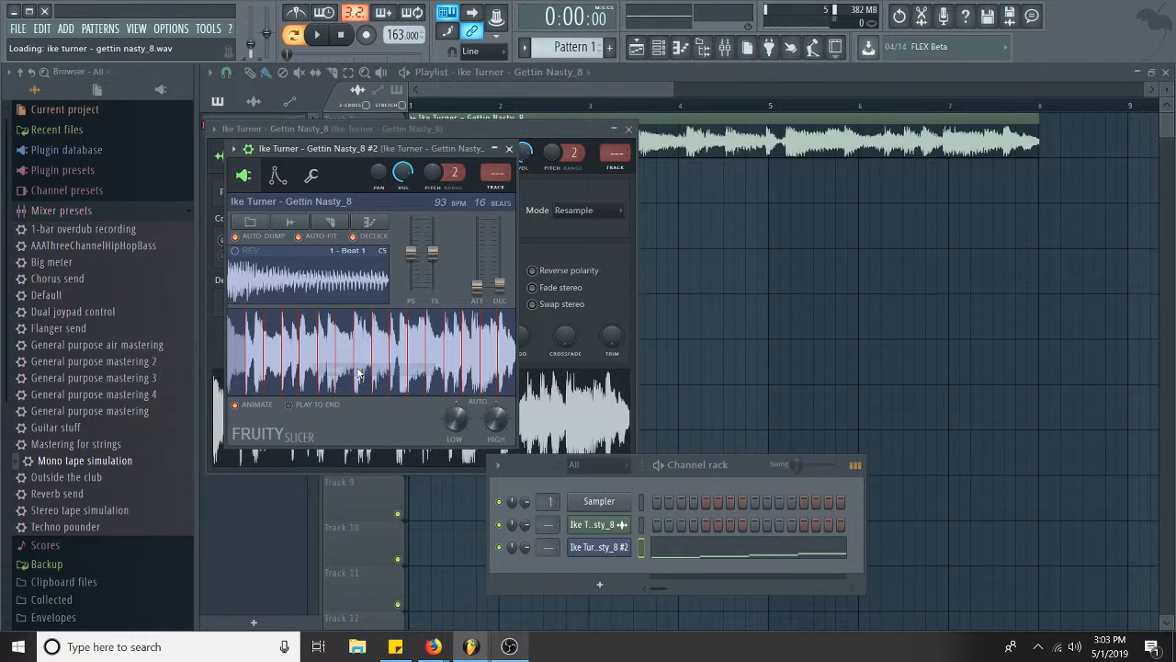
left_click(334, 224)
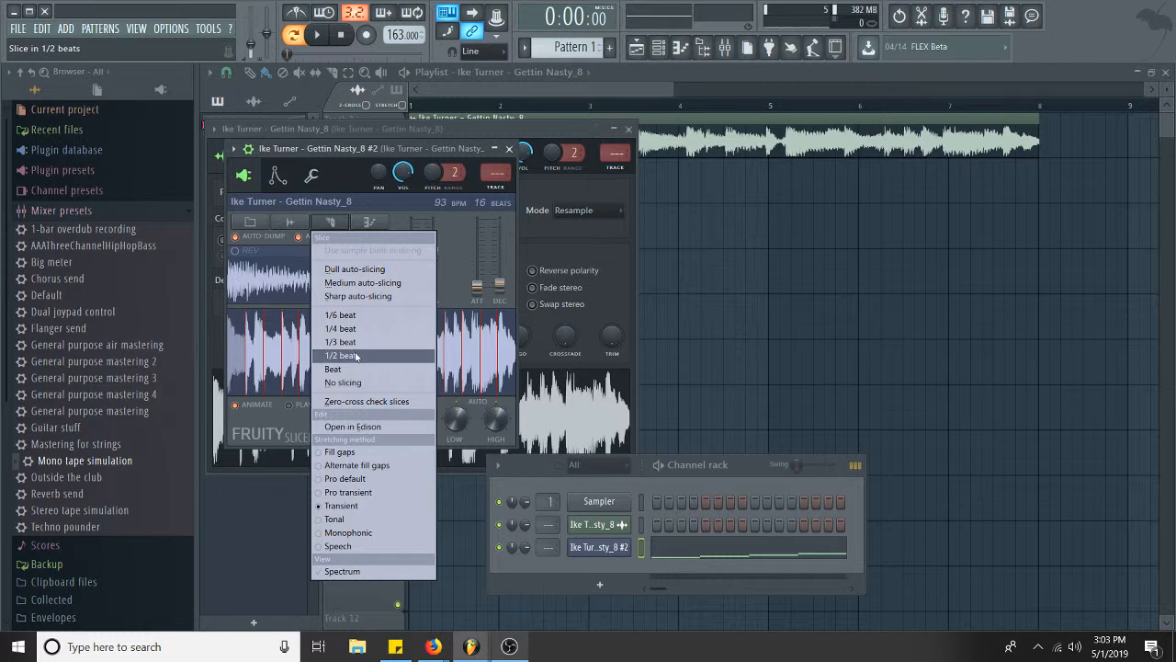
left_click(355, 268)
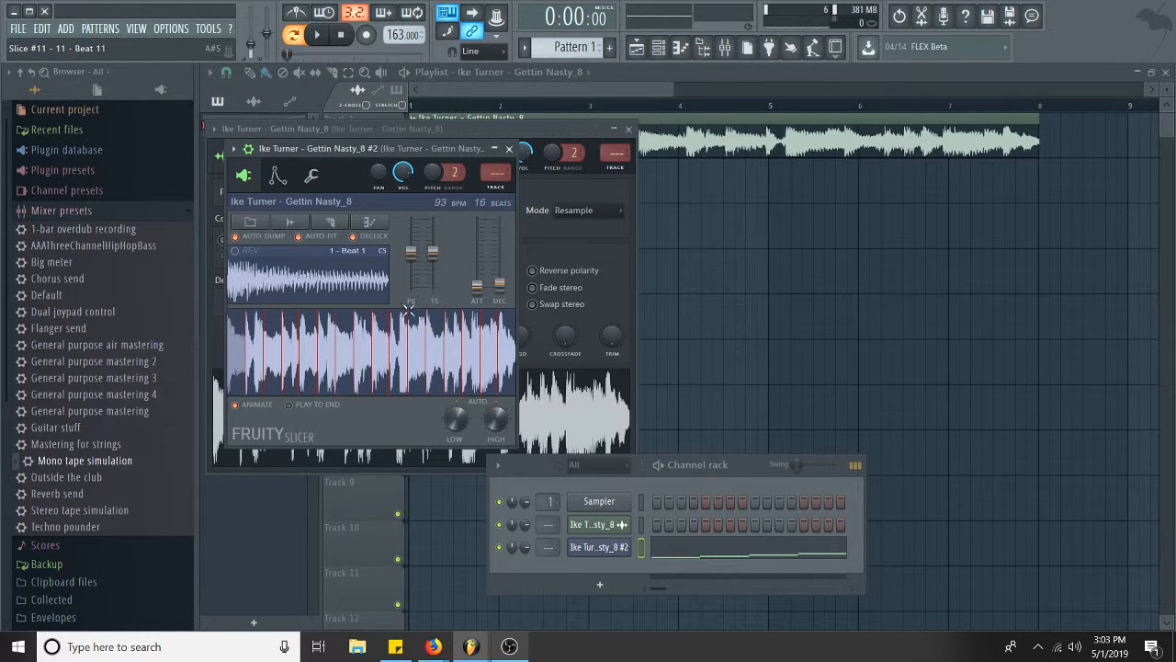
Audition the first five beat slices in order, from C5 to E5.
key("z")
key("s")
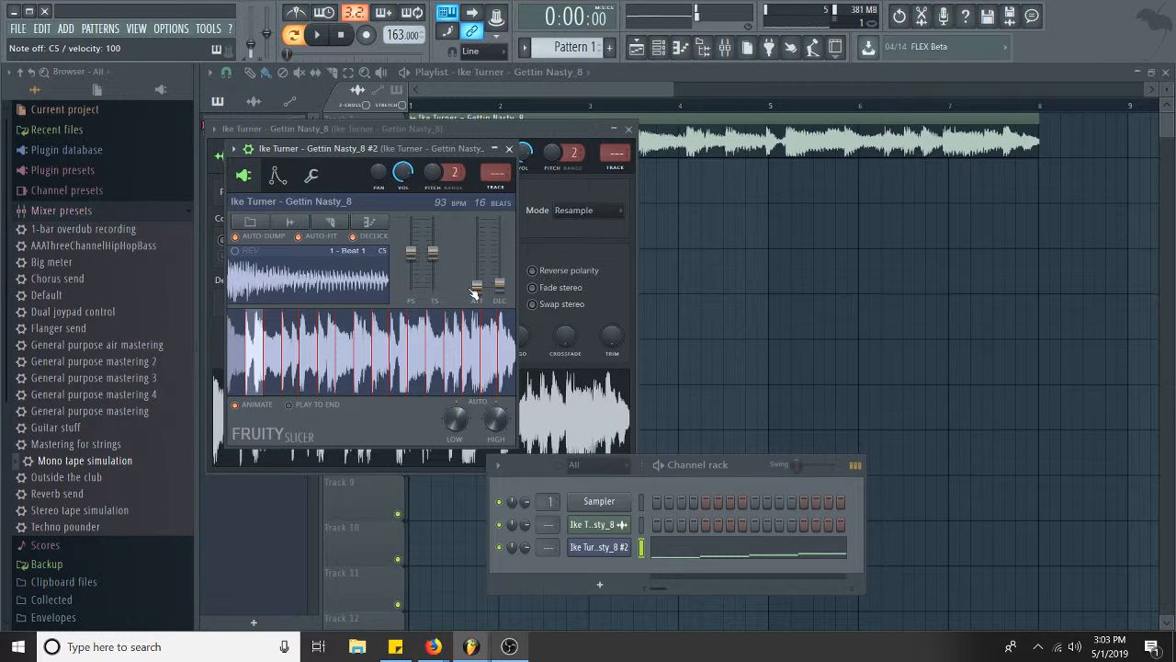
key("x")
key("d")
key("c")
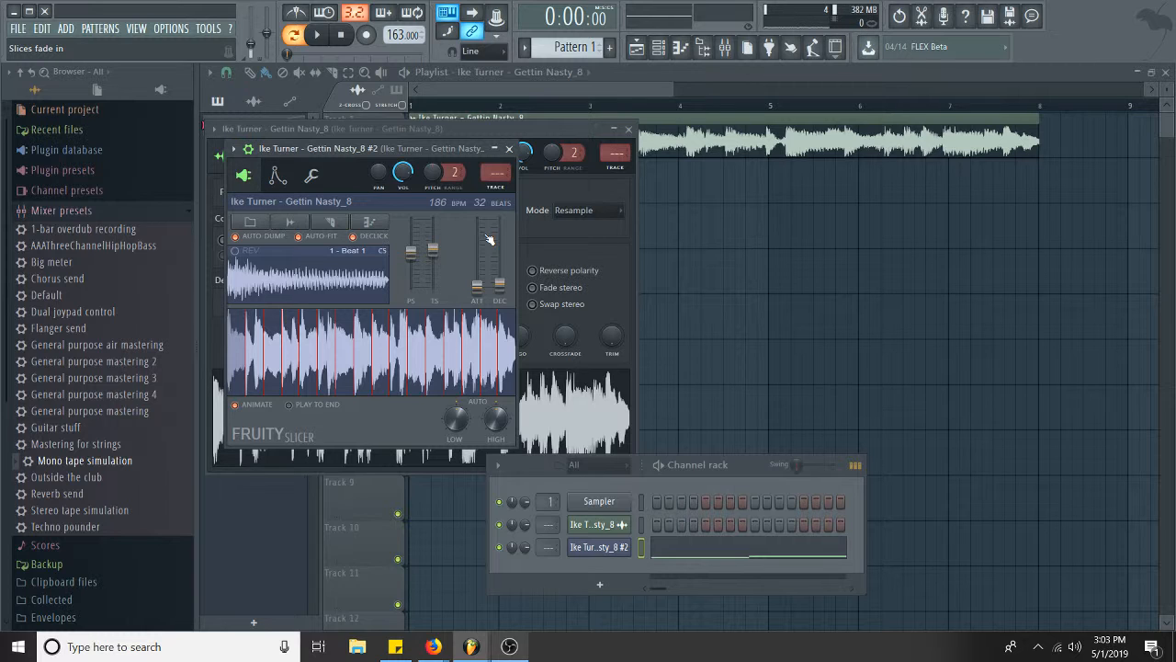
Audition the opening slices again with the slicer's sample at 186 BPM and 32 beats.
key("z")
key("s")
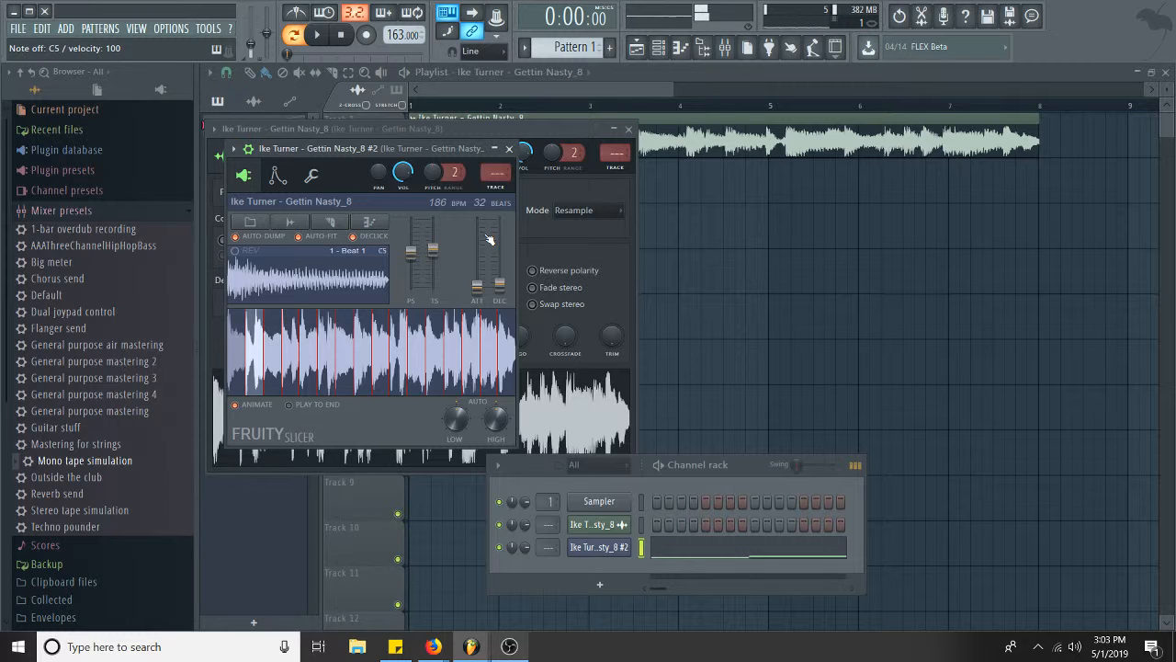
key("x")
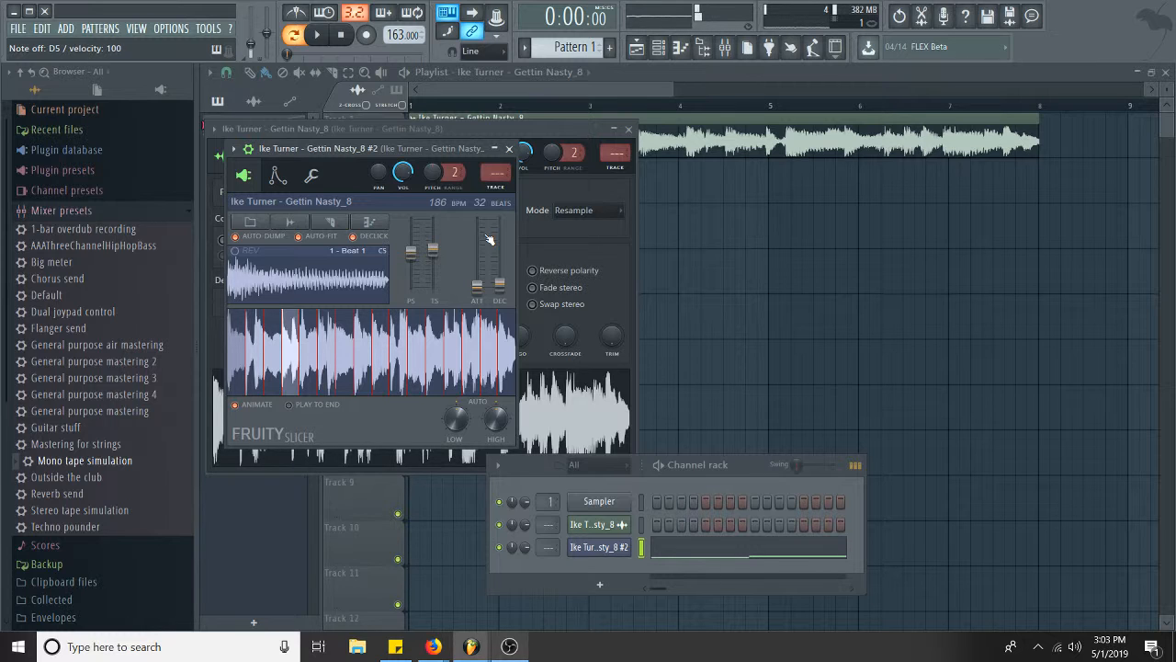
key("c")
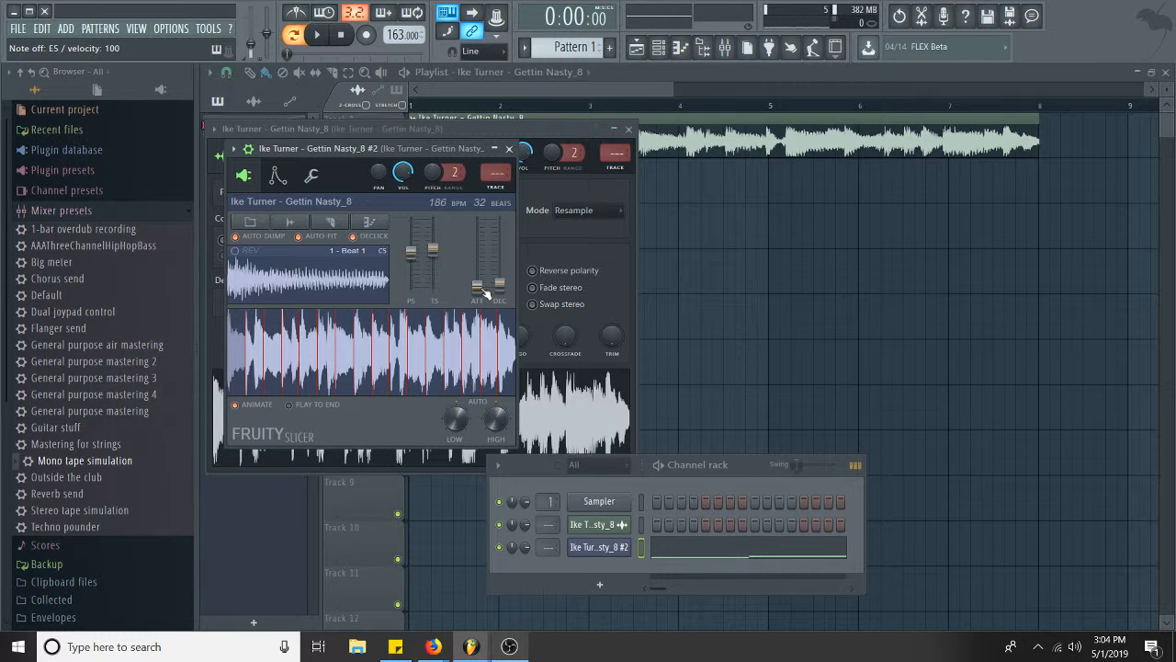
Try slightly raised attack and decay in the slicer, return both to minimum, and audition the first four slices.
left_click_drag(477, 287, 477, 285)
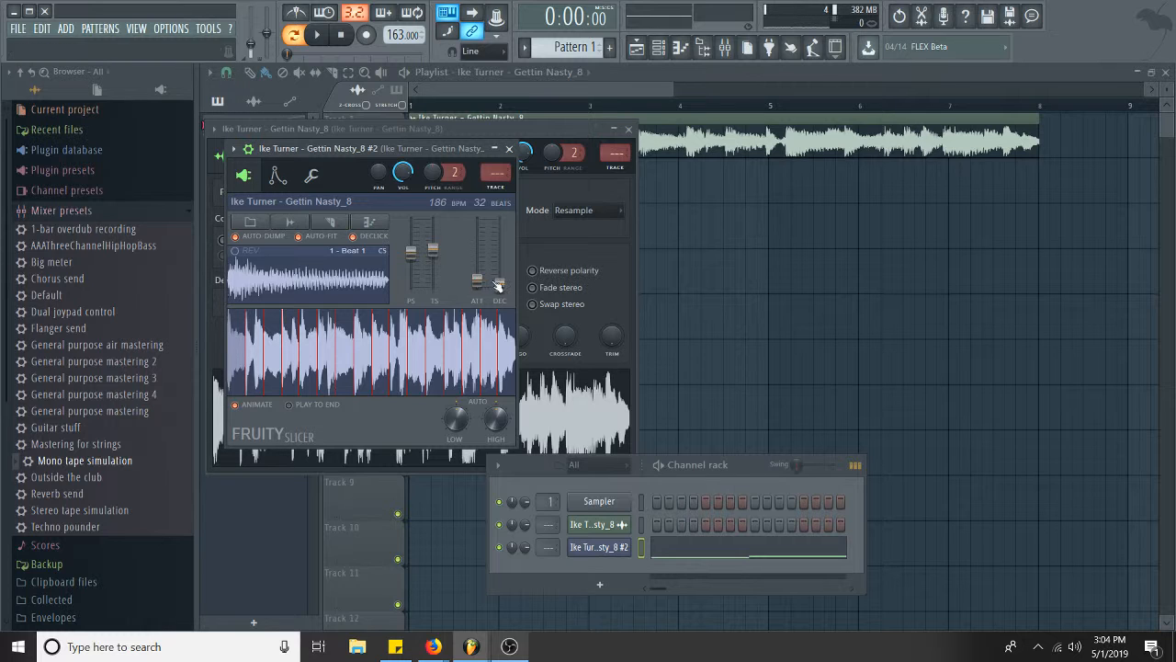
left_click_drag(501, 282, 502, 278)
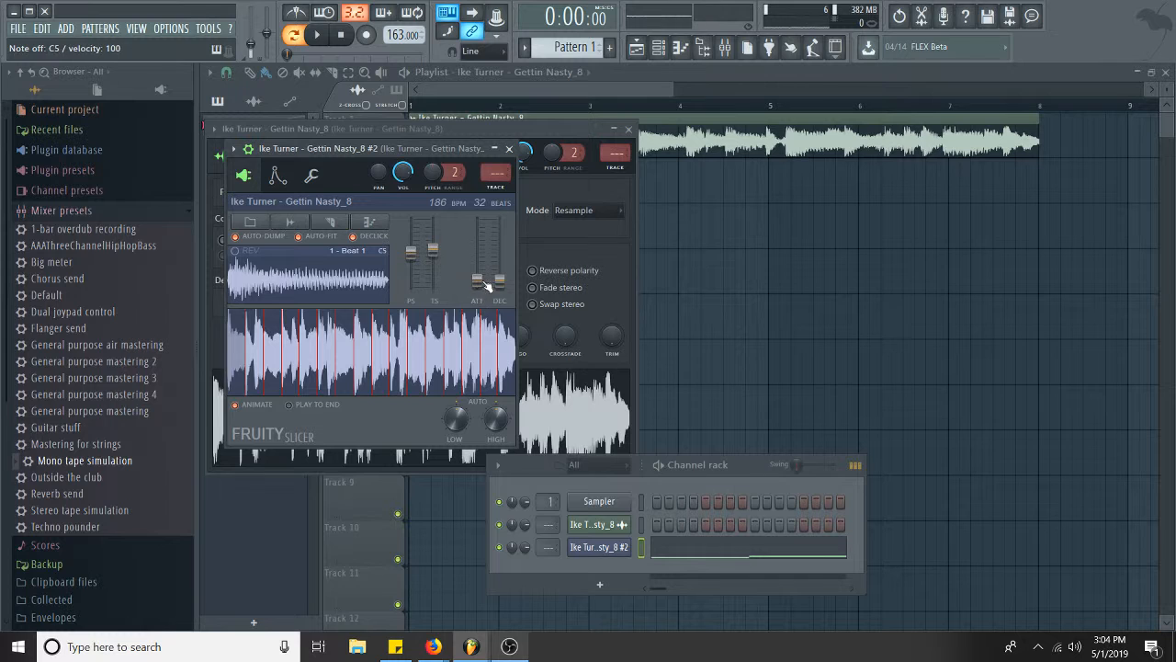
left_click_drag(481, 282, 497, 288)
key("z")
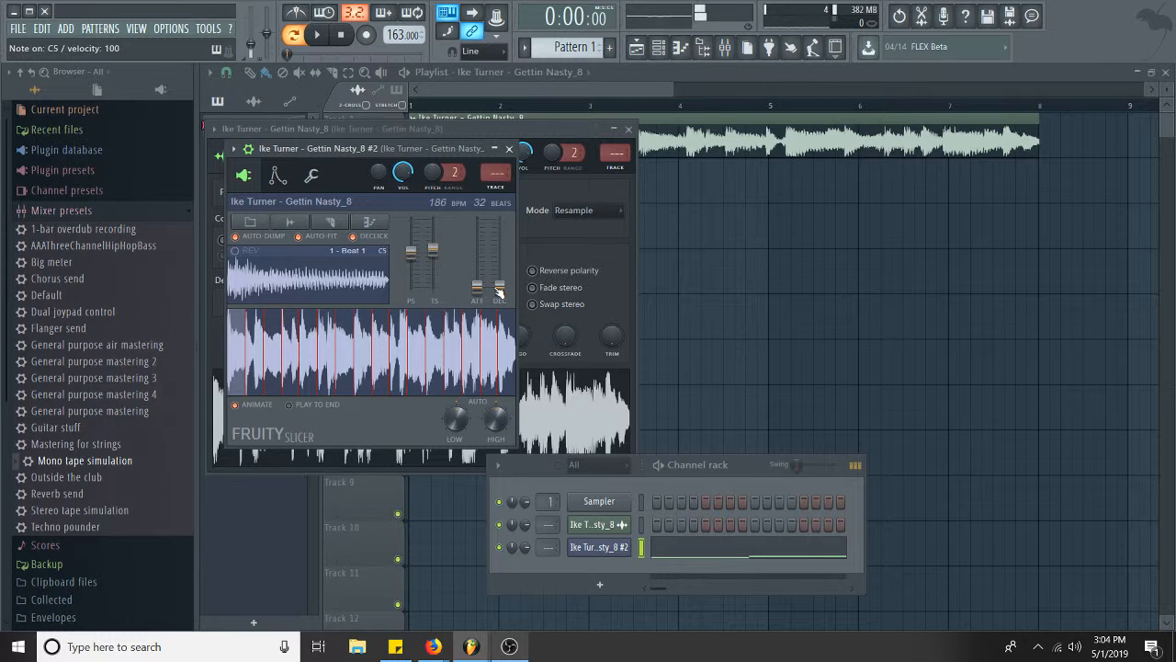
key("s")
key("x")
key("d")
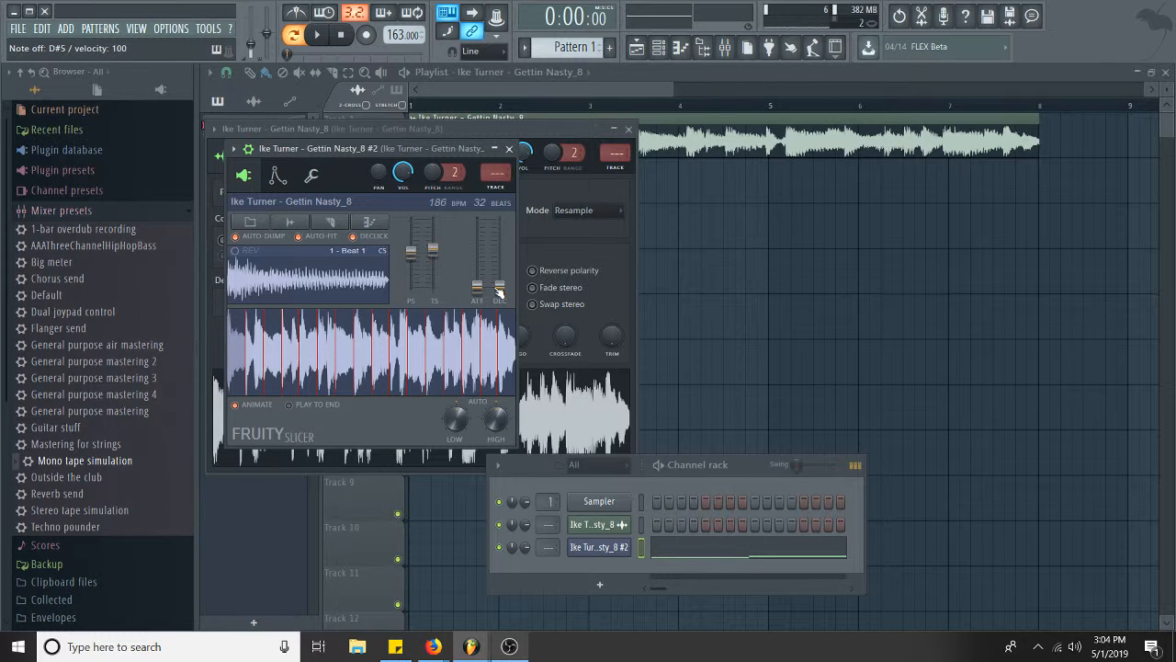
Raise the slicer's attack and decay slightly above minimum, auditioning the first three slices between the two adjustments.
left_click_drag(478, 290, 478, 283)
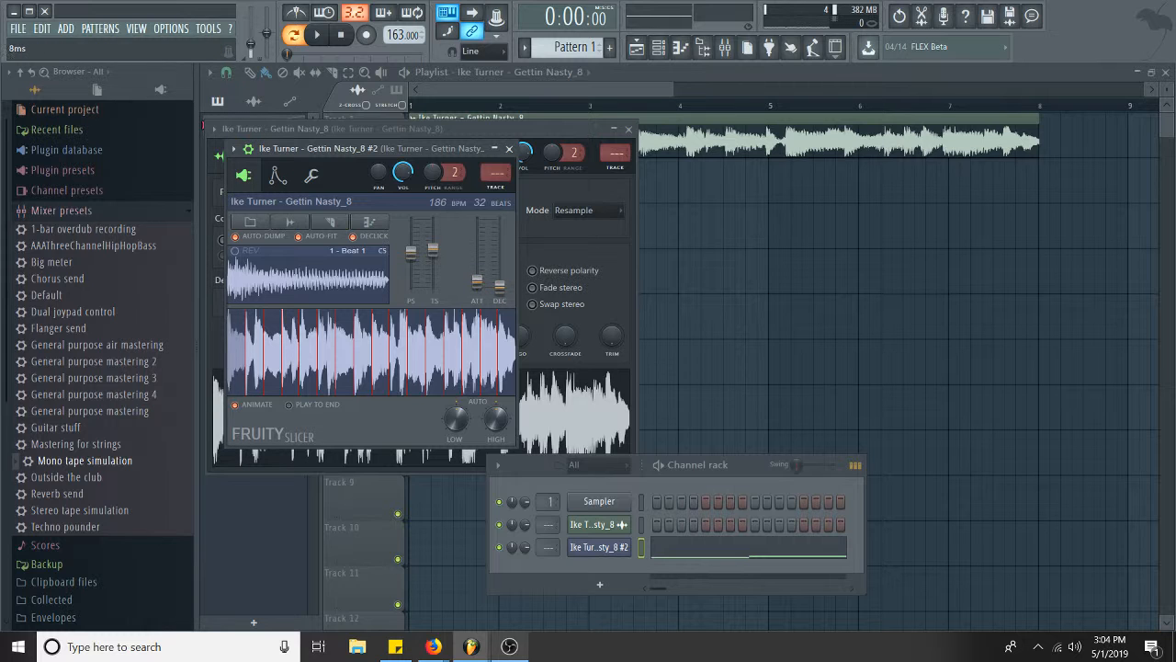
key("z")
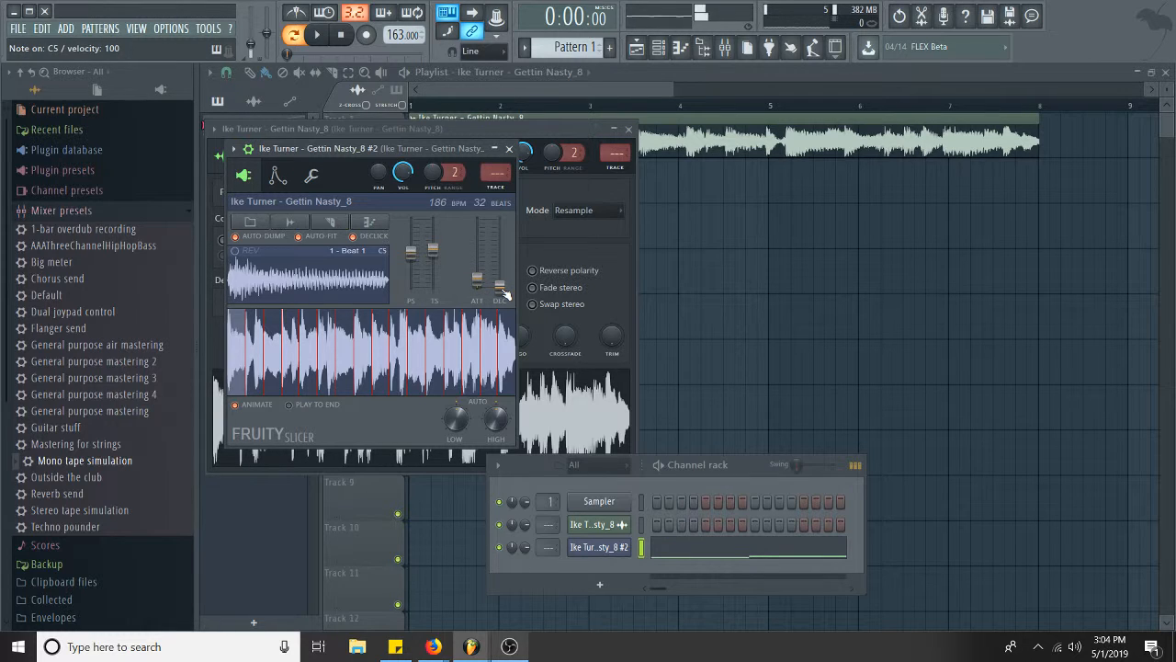
key("s")
key("x")
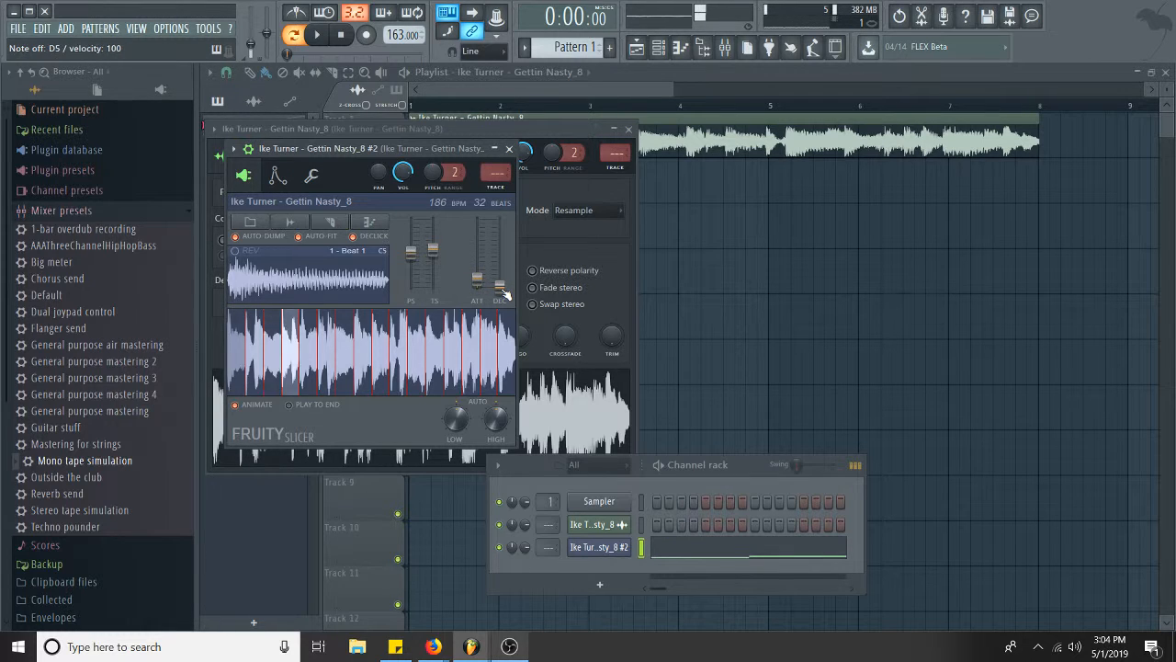
left_click_drag(502, 288, 499, 280)
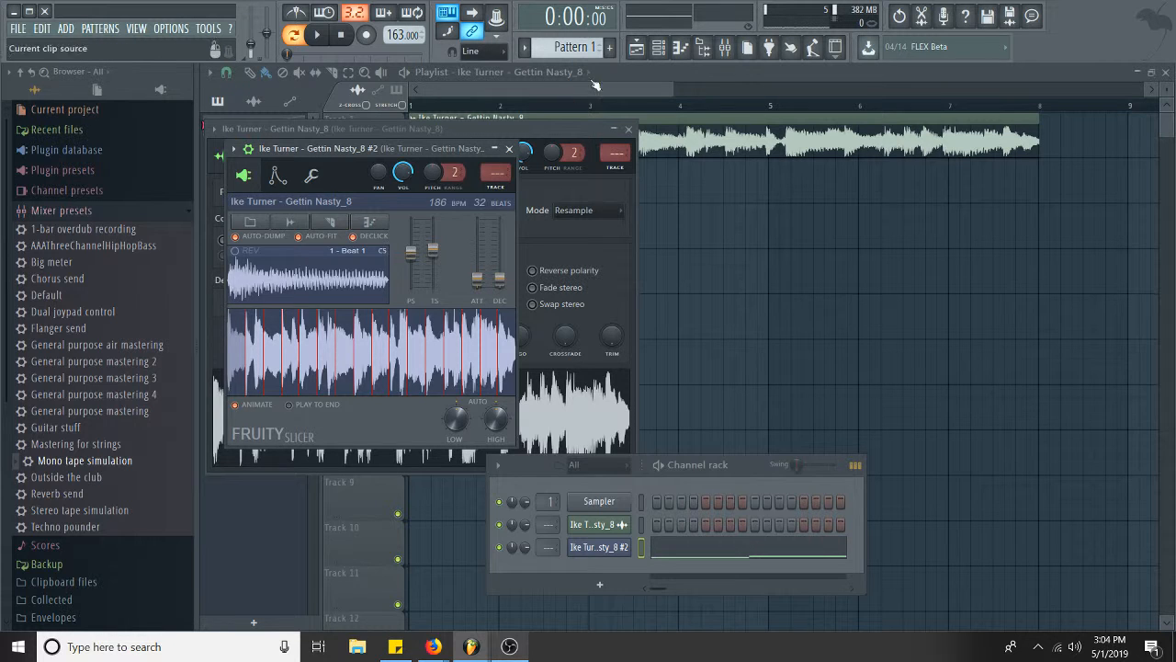
Delete the audio clip from Track 1 of the playlist and place Pattern 1 there, starting at bar 1.
left_click(586, 114)
right_click(561, 121)
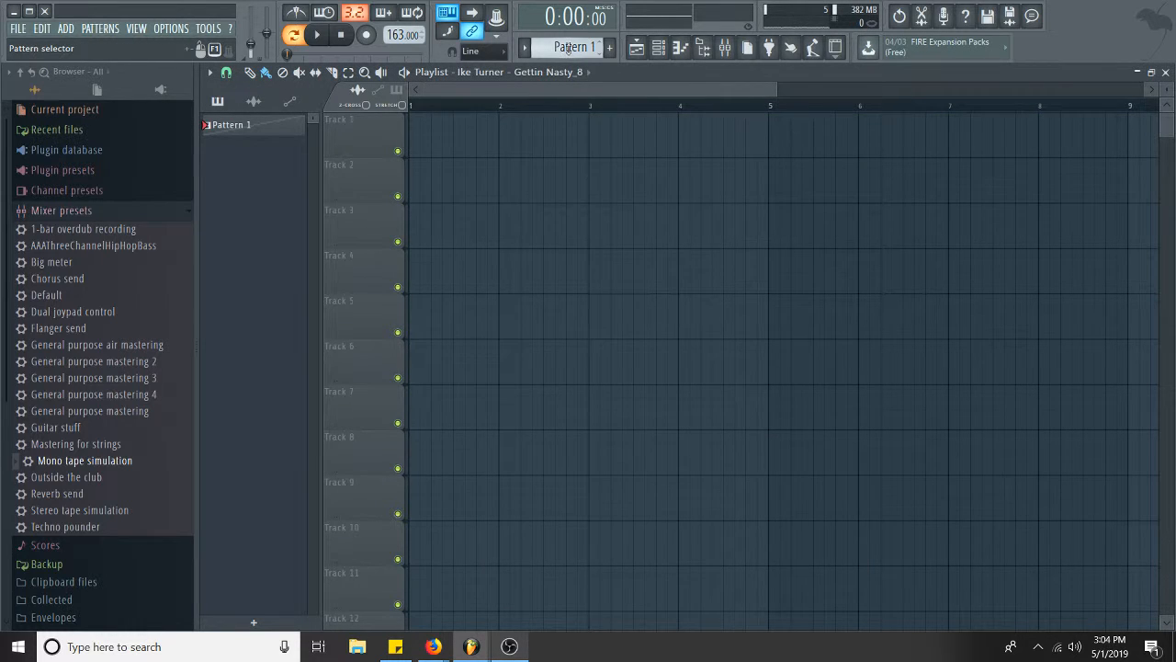
left_click(569, 47)
left_click(478, 127)
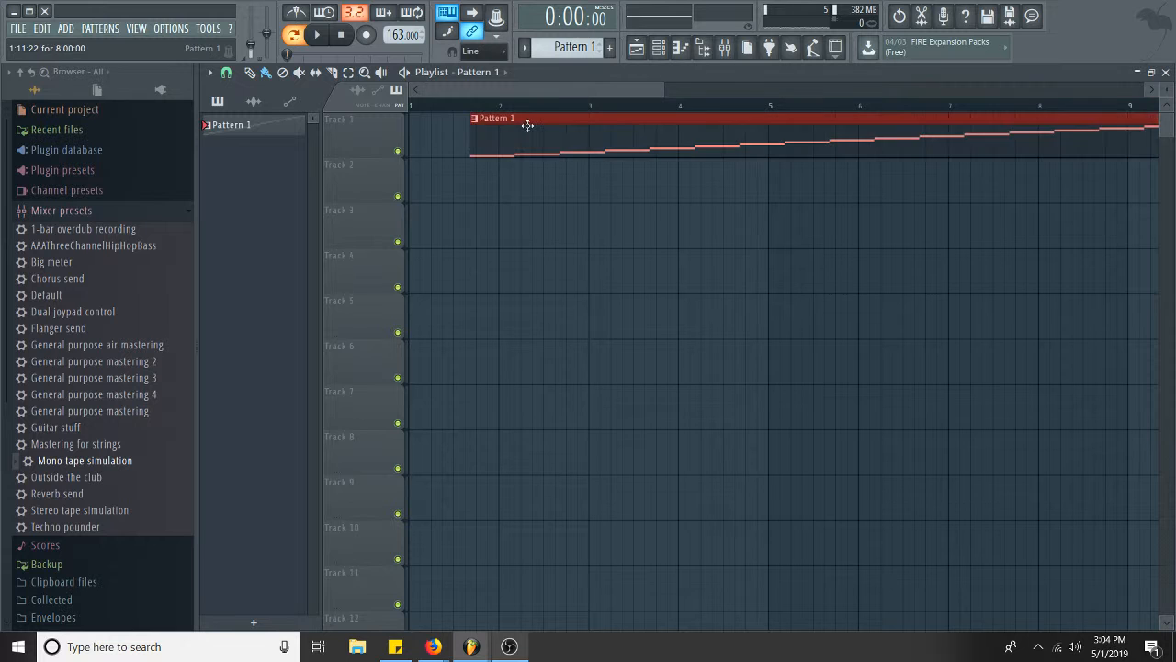
left_click_drag(525, 122, 403, 118)
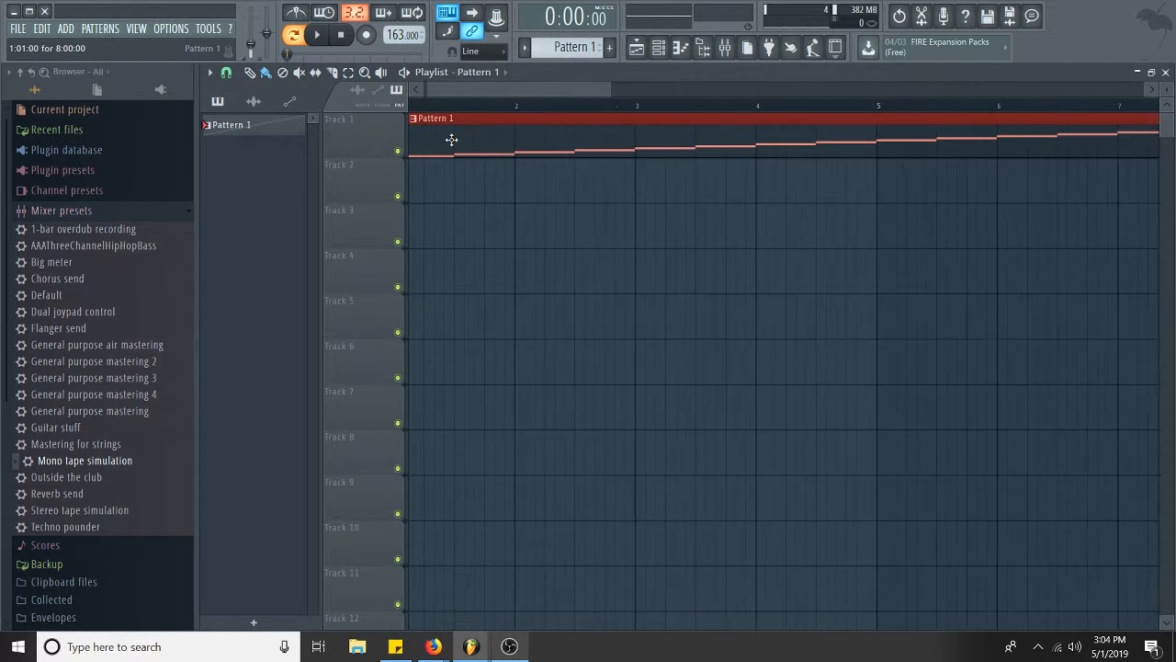
scroll(452, 139, "down", 2)
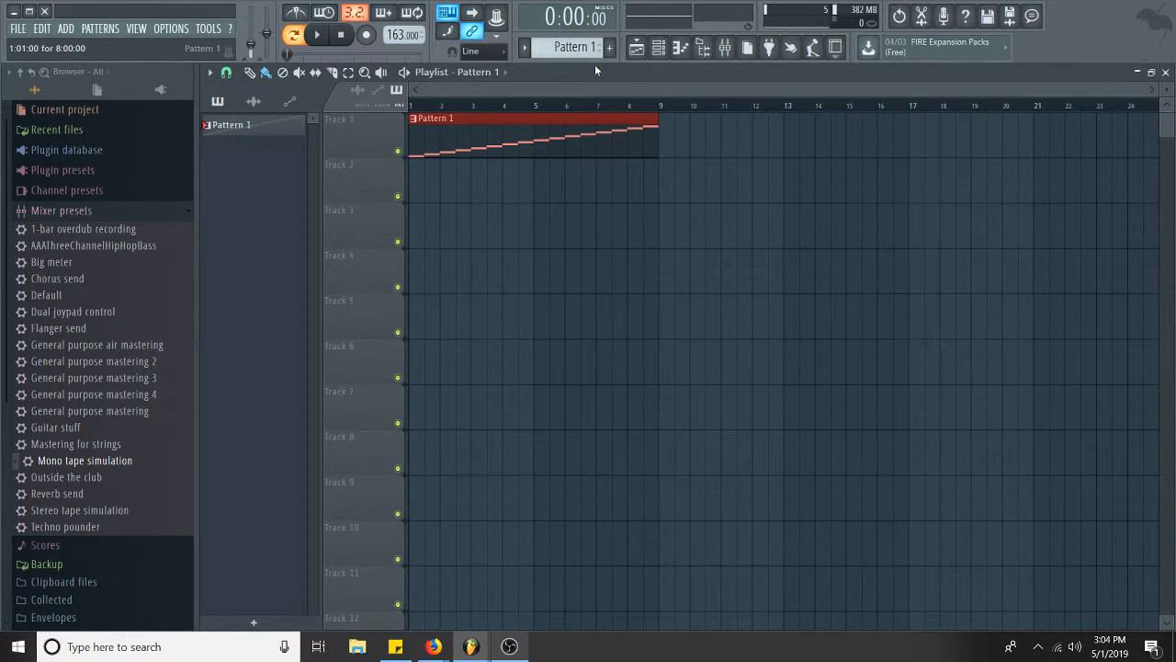
scroll(563, 43, "up", 1)
scroll(563, 44, "down", 1)
left_click_drag(507, 123, 496, 185, "shift")
right_click(431, 148)
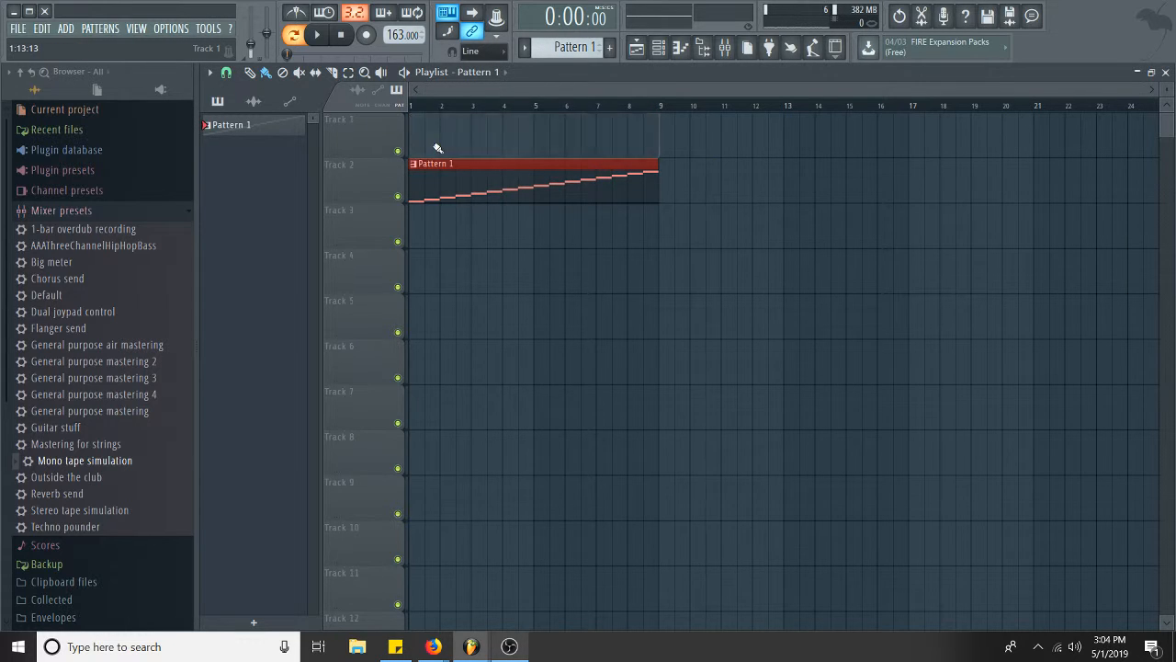
left_click_drag(454, 187, 441, 143)
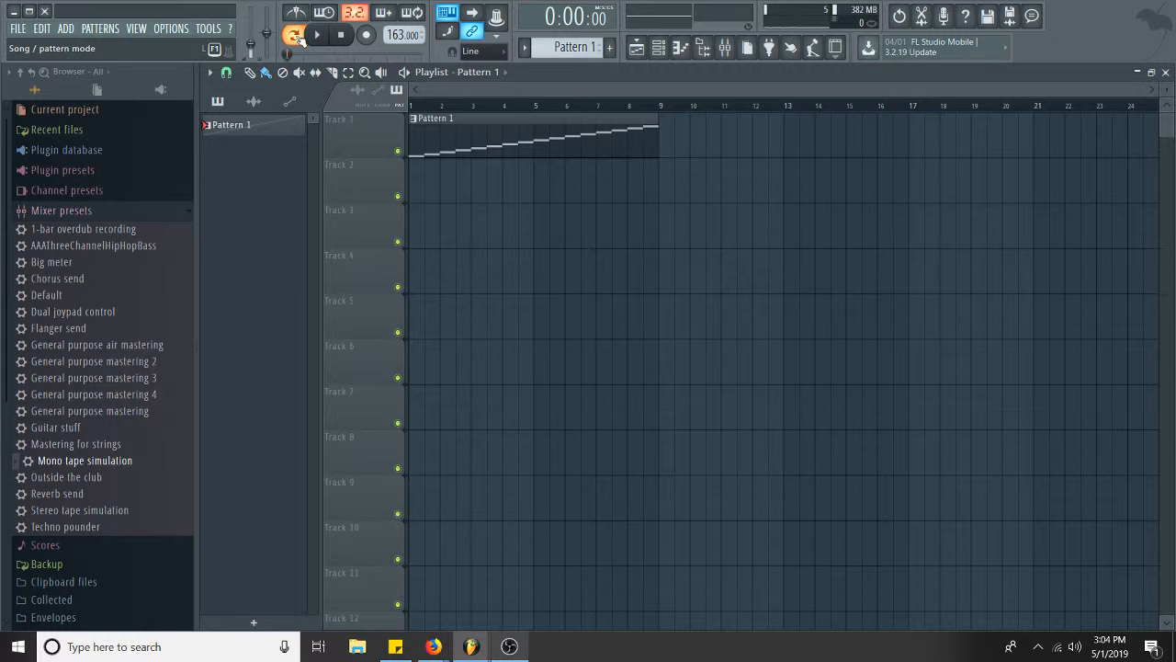
Play the arrangement in song mode and raise the project tempo to 171 BPM during playback.
key("space")
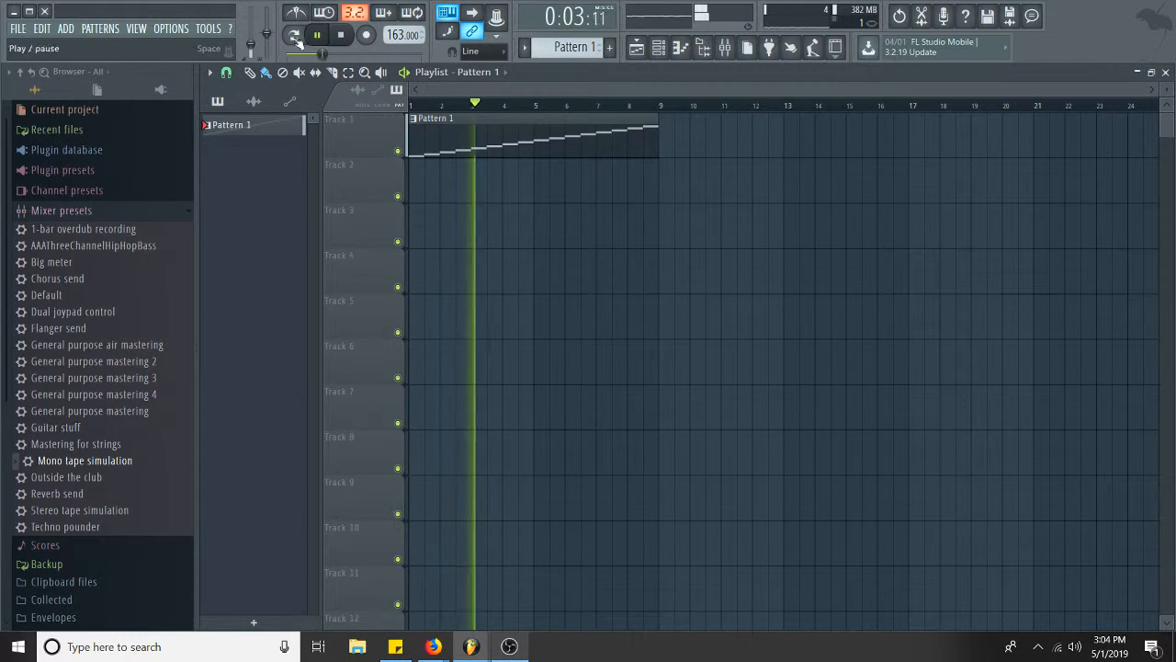
scroll(393, 35, "up", 2)
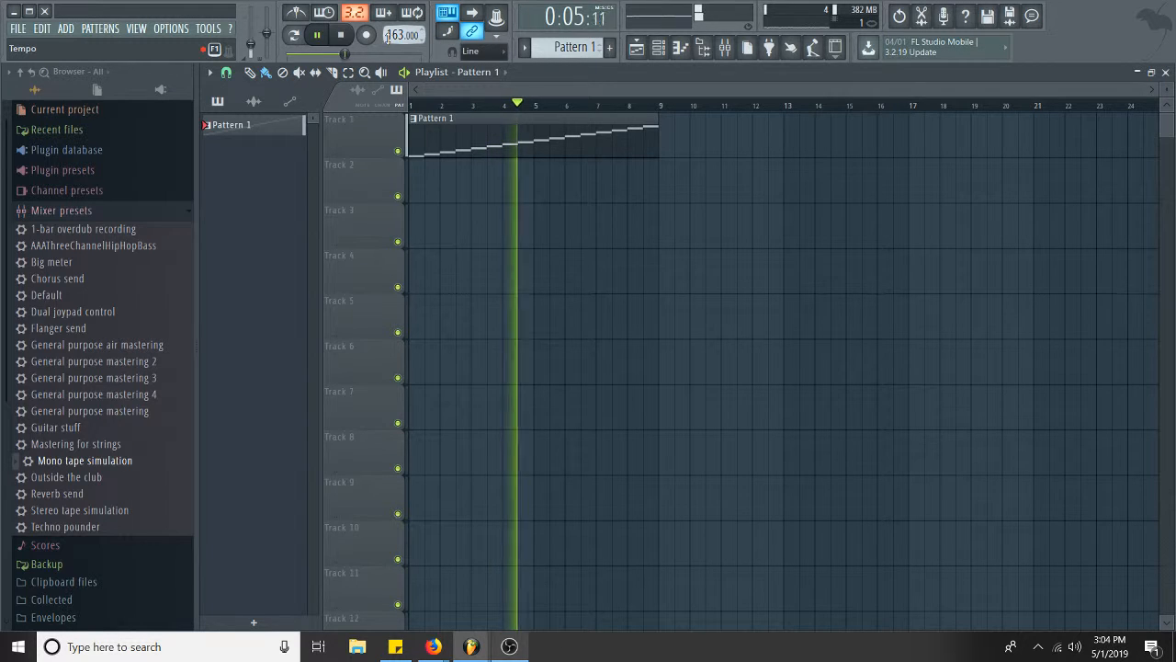
scroll(388, 35, "up", 6)
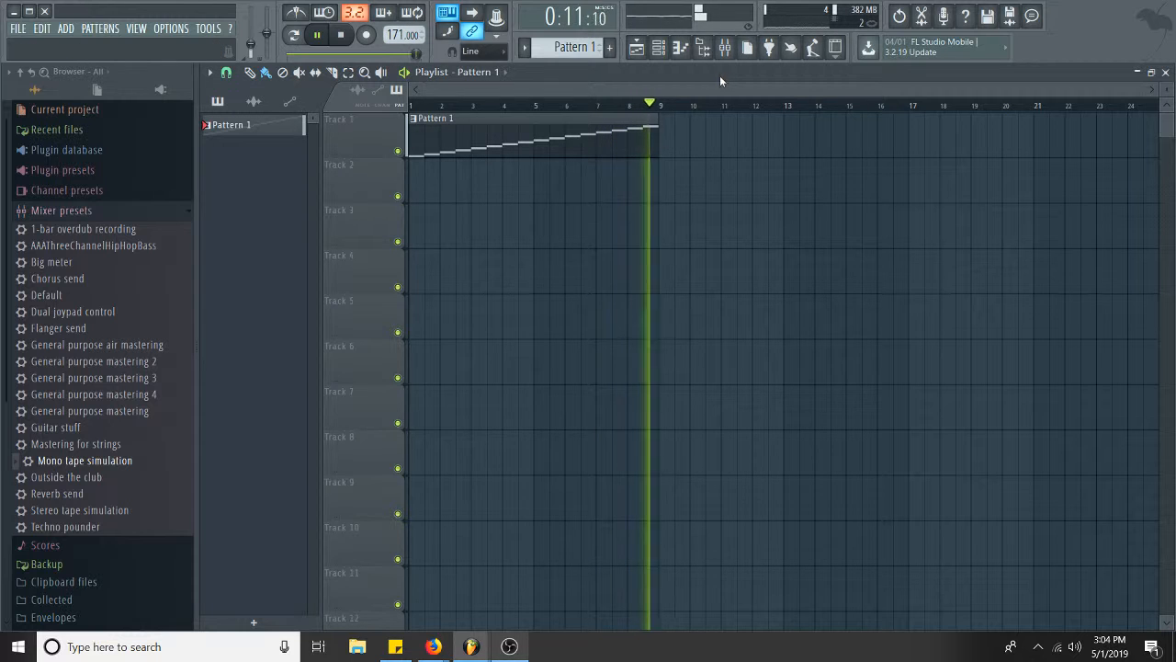
key("space")
Open the piano roll of the Ike Turner - Gettin Nasty_8 #2 channel and duplicate all its notes from bar 9 onward.
left_click(659, 47)
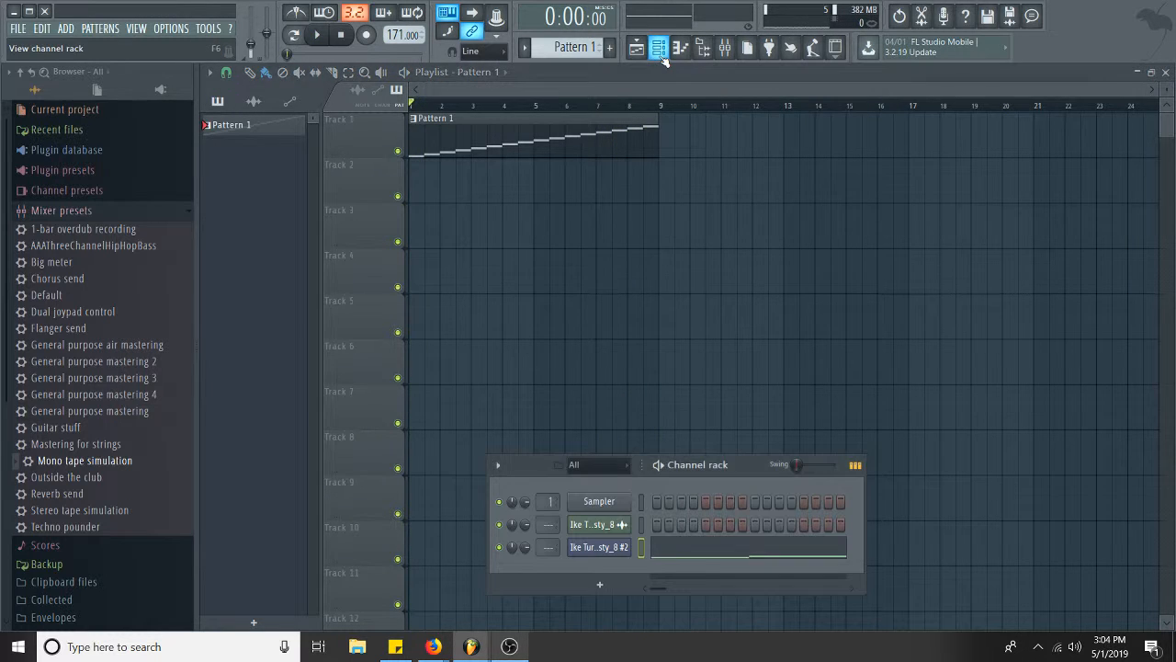
left_click(692, 554)
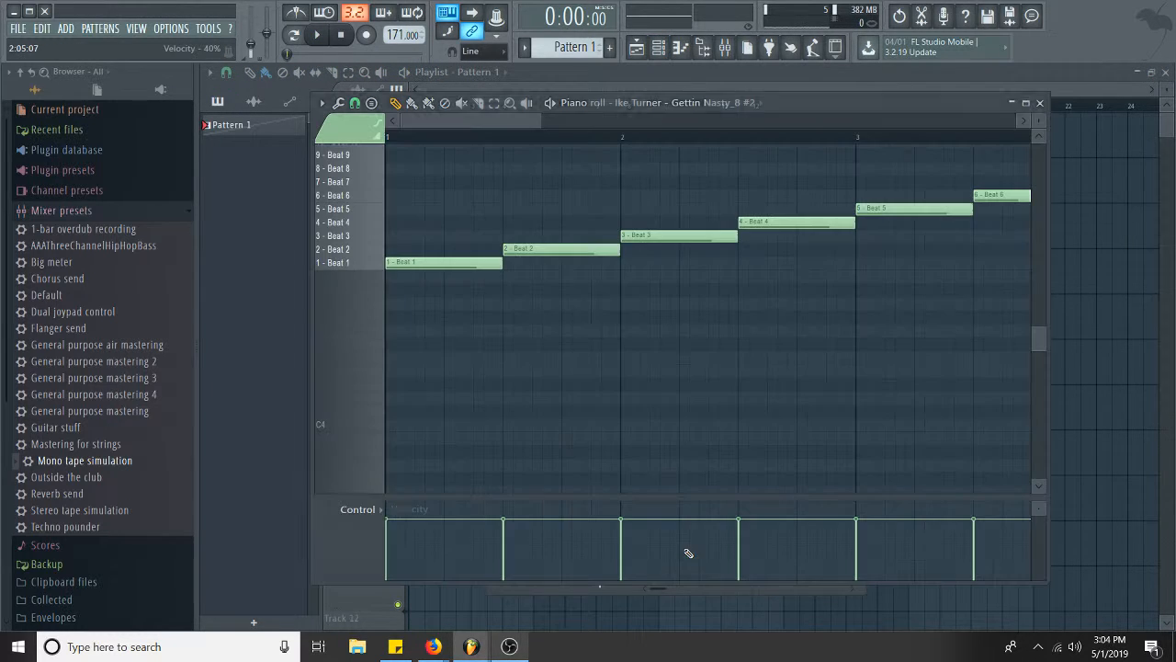
left_click(658, 48)
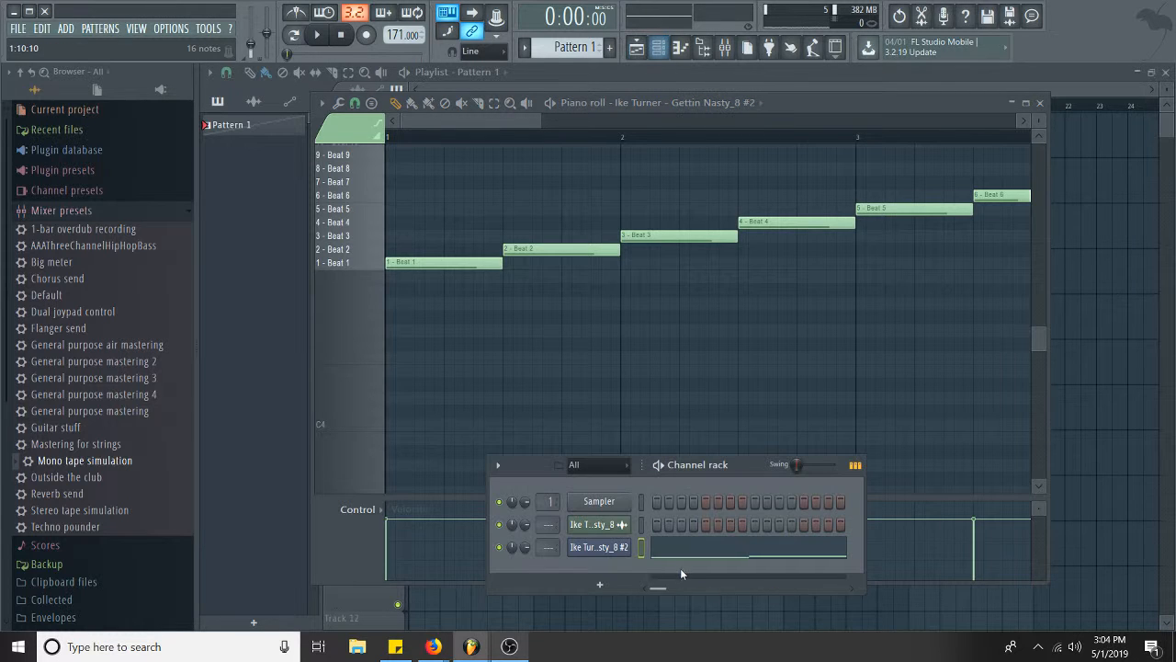
left_click(724, 554)
left_click(724, 554)
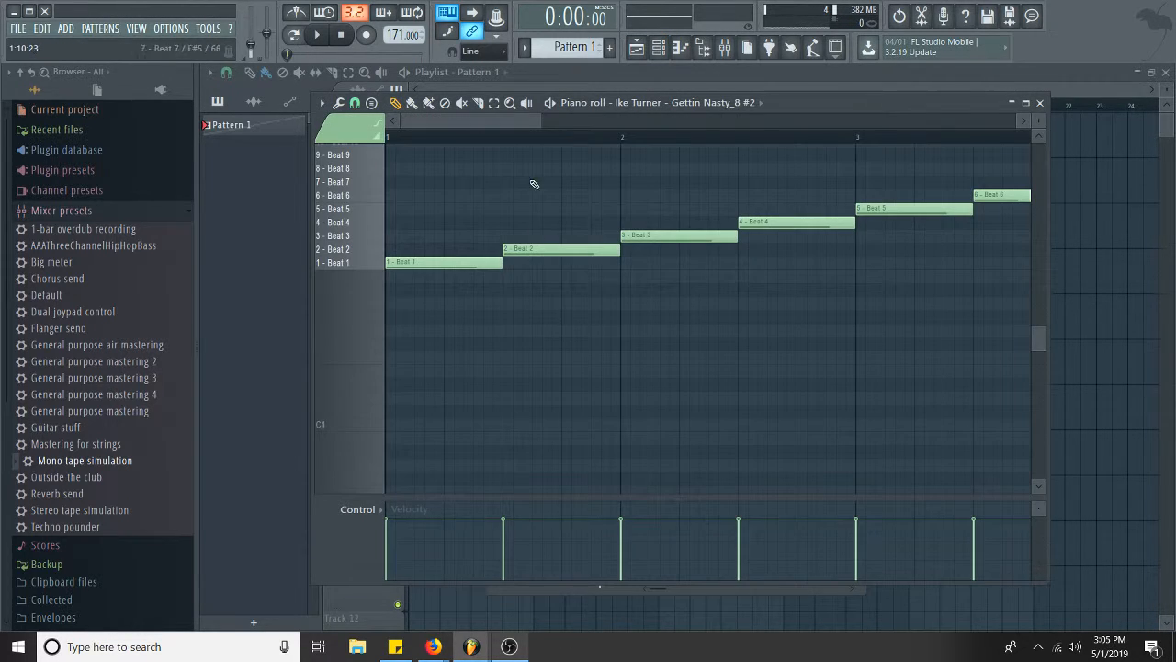
scroll(512, 117, "down", 5)
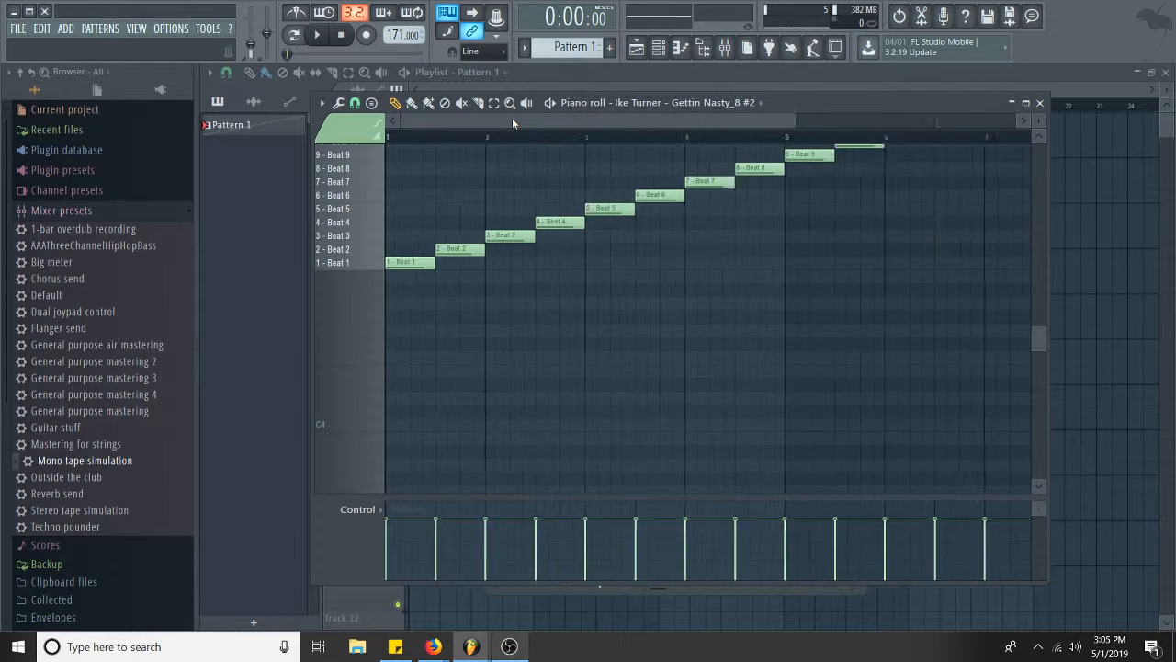
left_click(1041, 137)
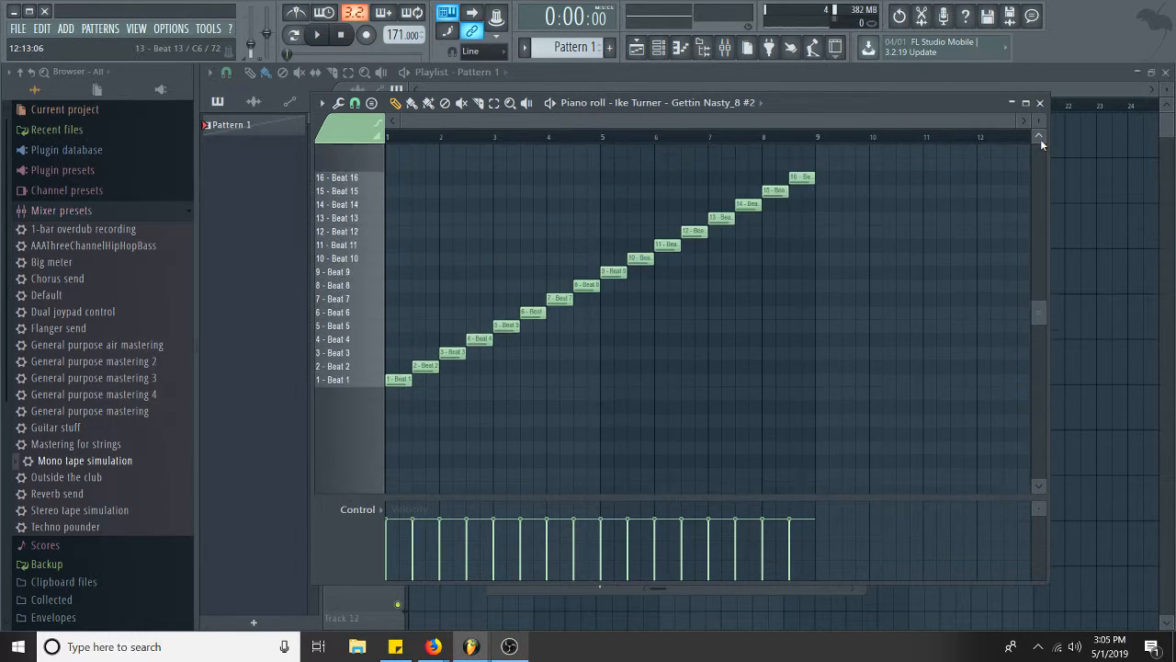
key("ctrl+a")
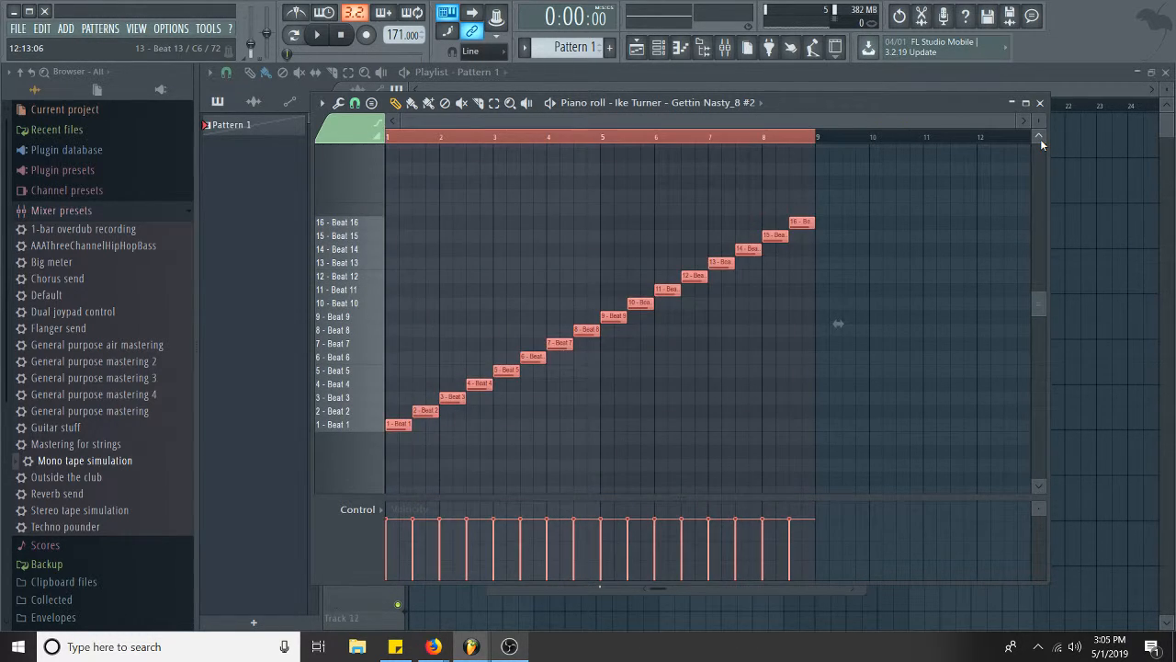
key("ctrl+b")
key("ctrl+d")
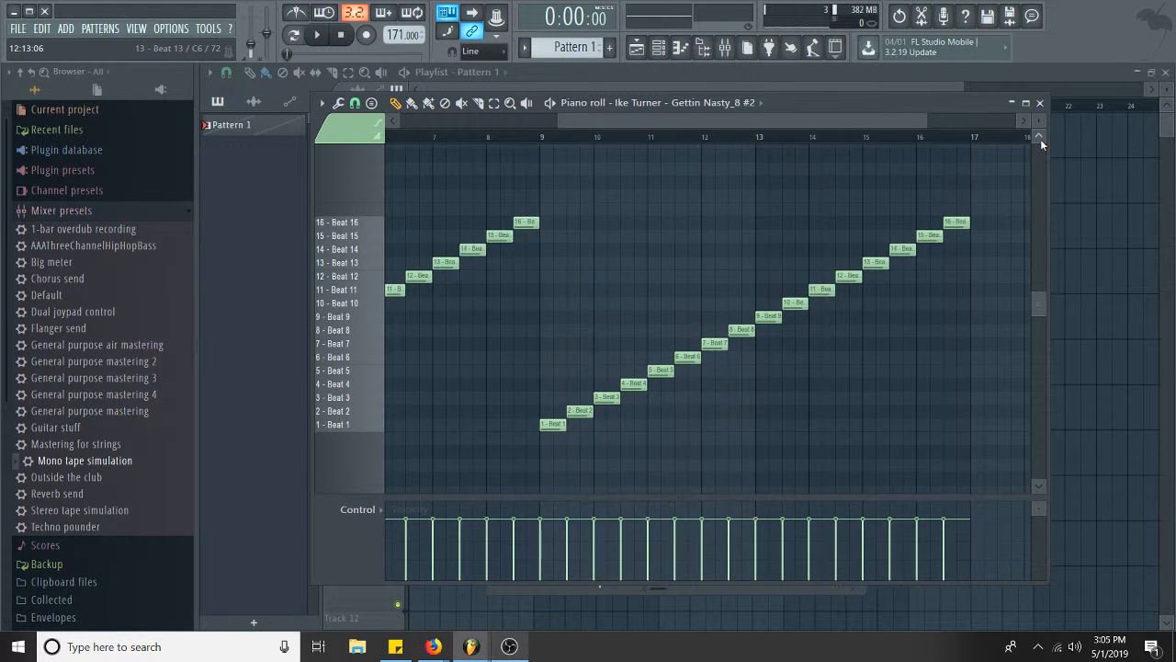
Transpose the Beat 9 to Beat 16 notes in bars 5 to 8 down eight semitones, onto Beats 1 to 8, and deselect them.
left_click_drag(588, 126, 404, 122)
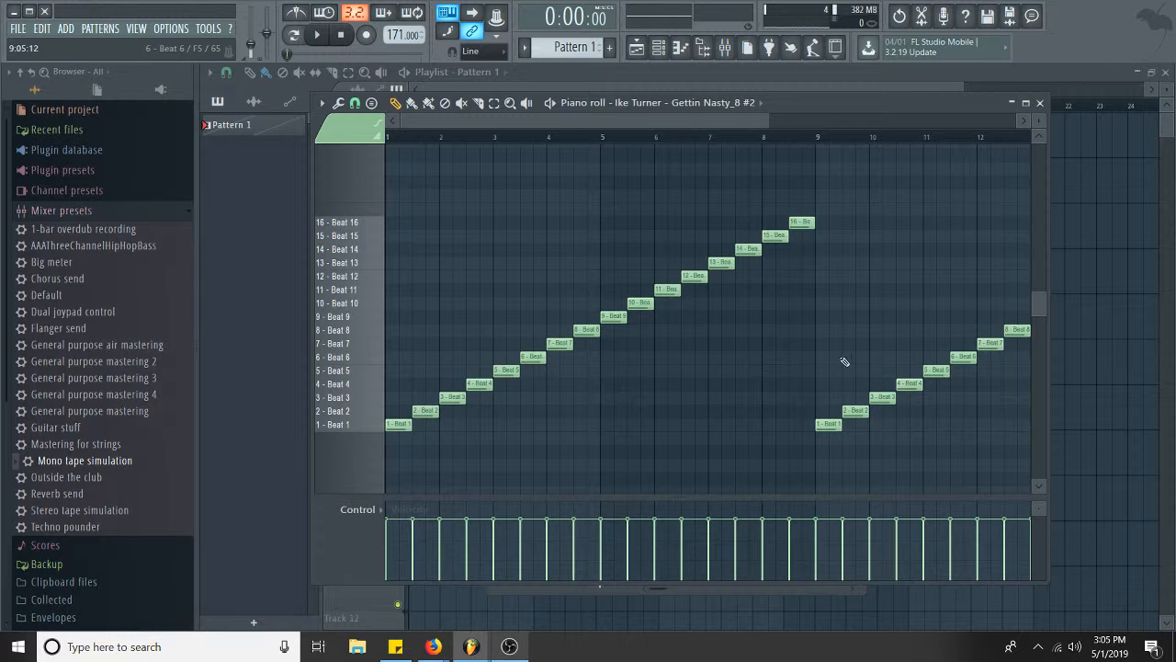
left_click_drag(855, 365, 614, 214)
key("shift+Down")
key("shift+Down")
key("shift+Down")
key("shift+Down")
key("shift+Down")
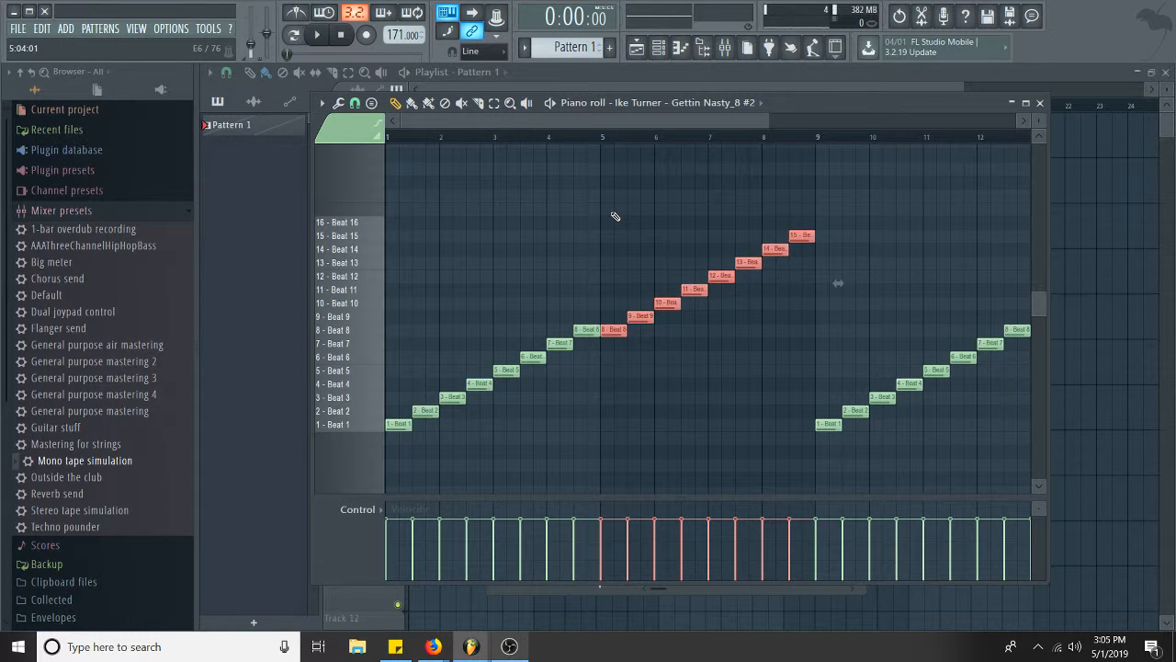
key("shift+Down")
key("shift+Down")
key("shift+Down")
key("ctrl+d")
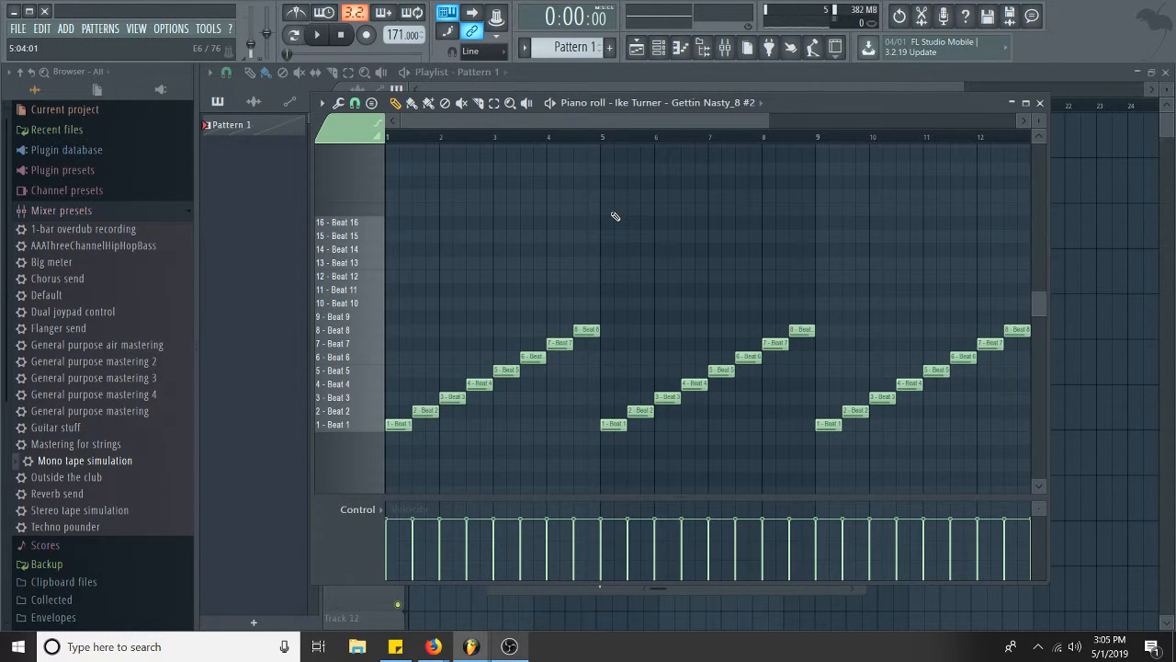
Play back the rearranged slice sequence from bar 1 to bar 16 and stop it.
key("space")
scroll(616, 216, "down", 4)
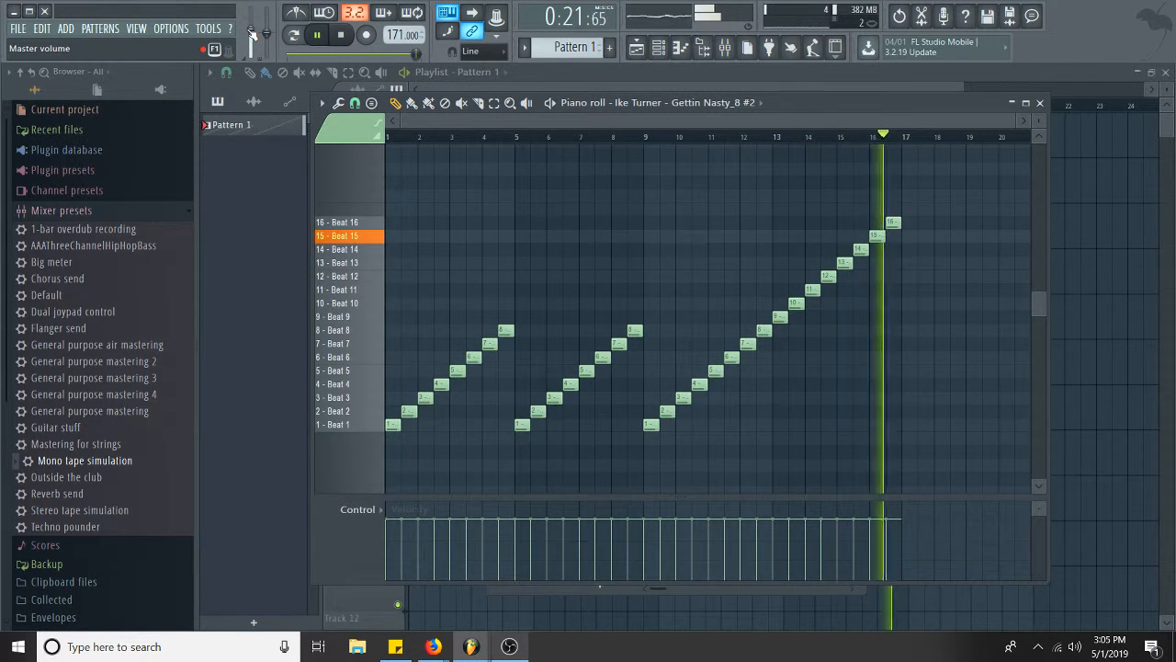
key("space")
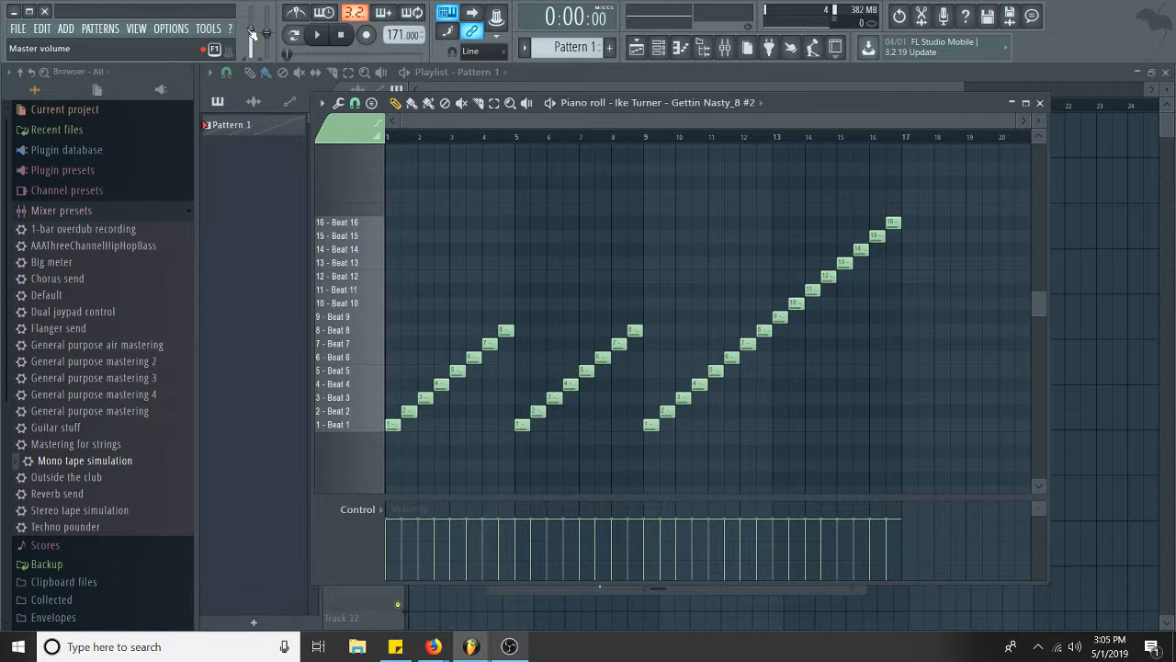
Audition individual slices out of order, returning to Beat 1 in between and ending on Beat 10.
key("z")
key("d")
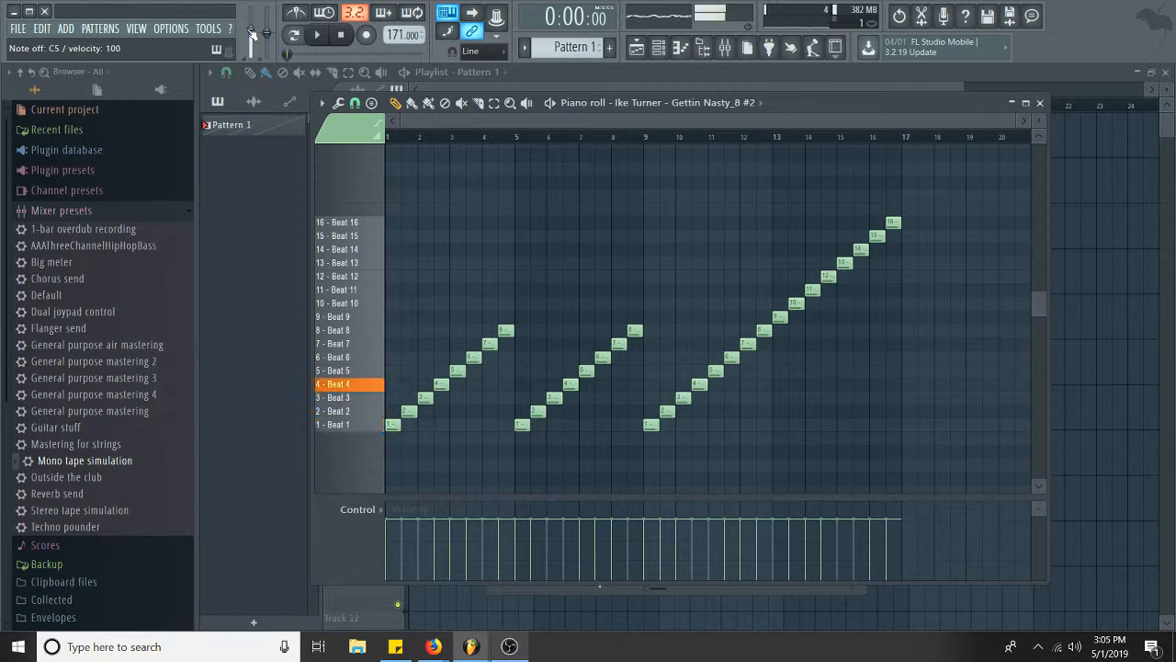
key("c")
key("v")
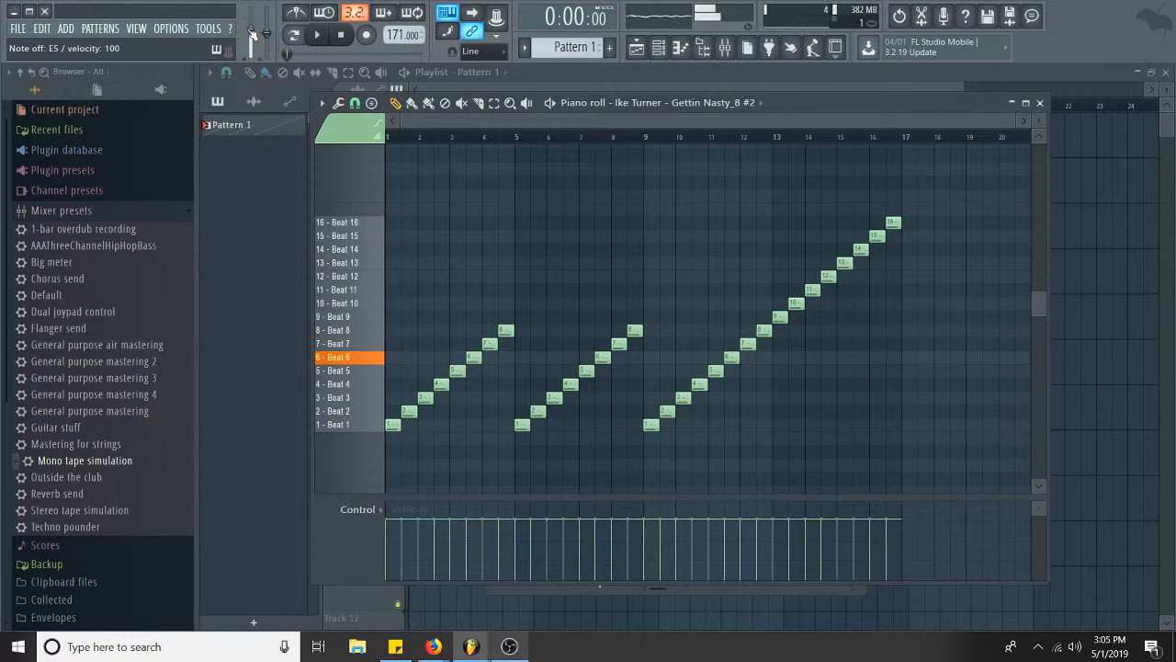
key("z")
key("g")
key("b")
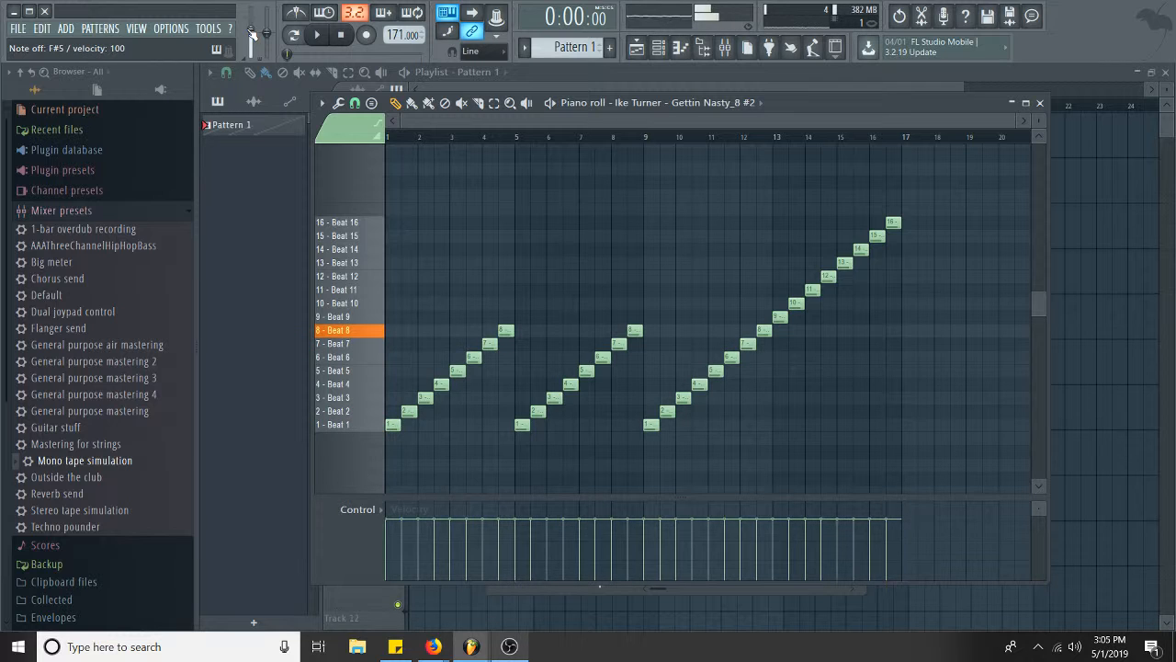
key("n")
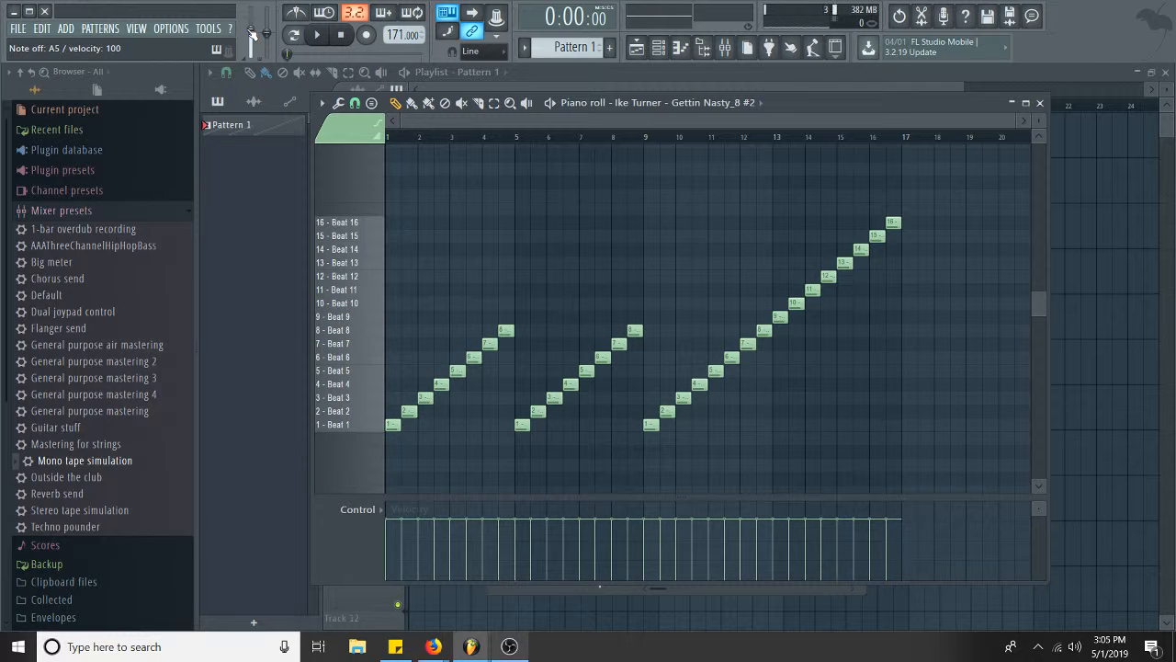
Open Edison and load the recent sample Allen Toussaint - Get Out Of My Life Woman Drum Break - Loop.mp3.
left_click(926, 21)
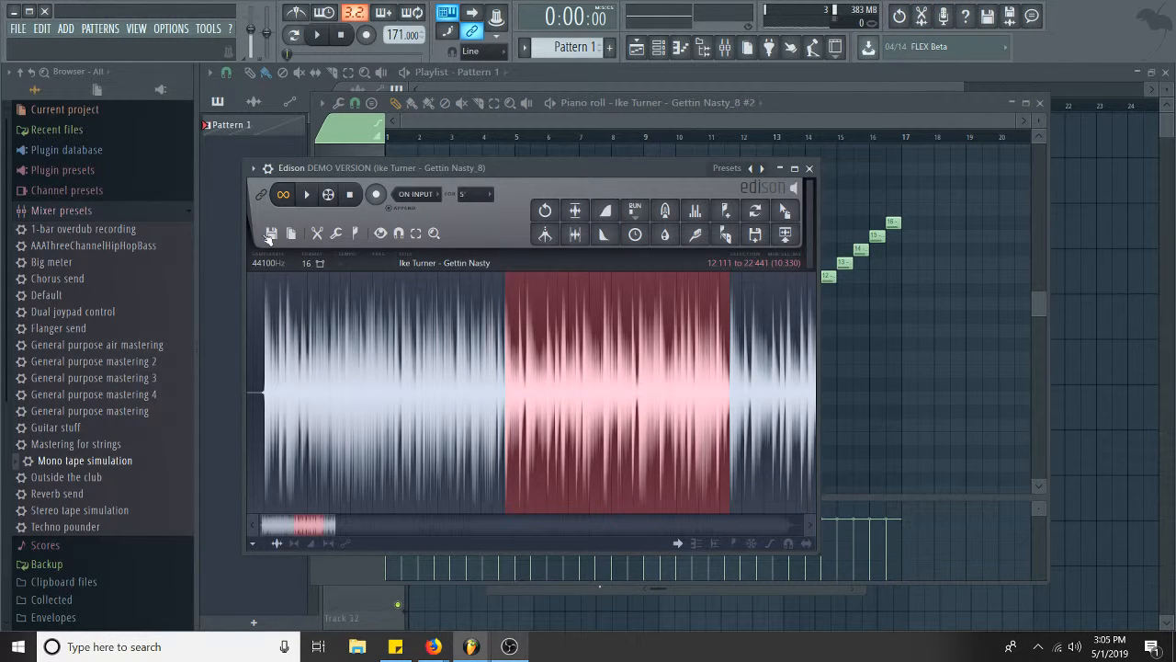
left_click(272, 233)
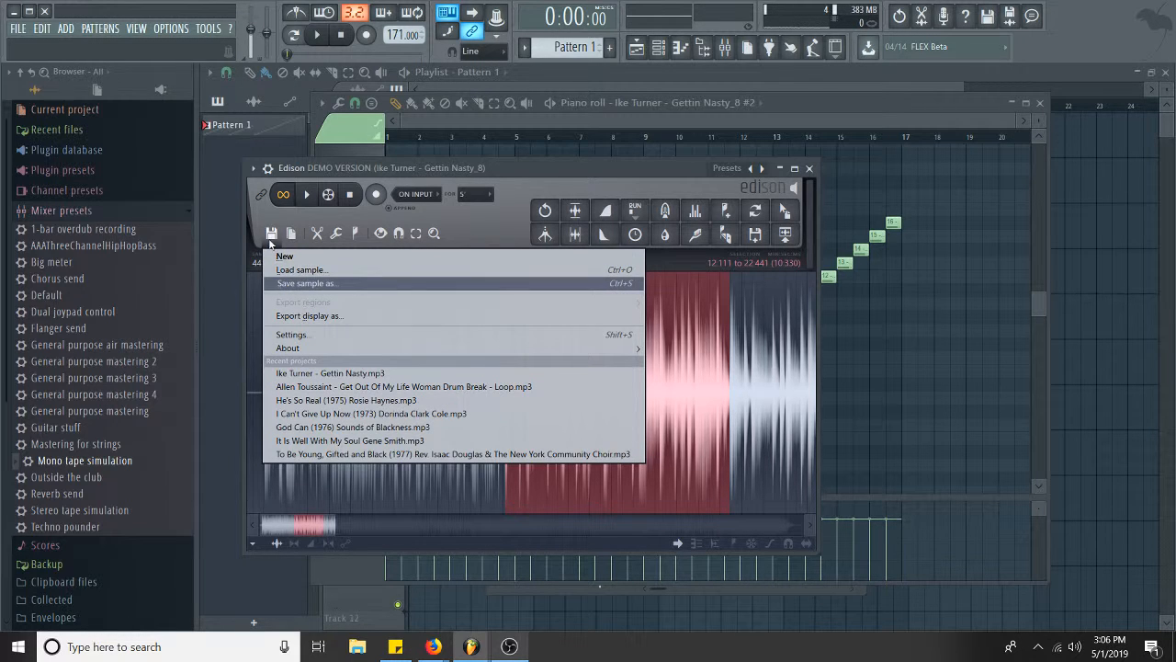
left_click(270, 241)
left_click(271, 238)
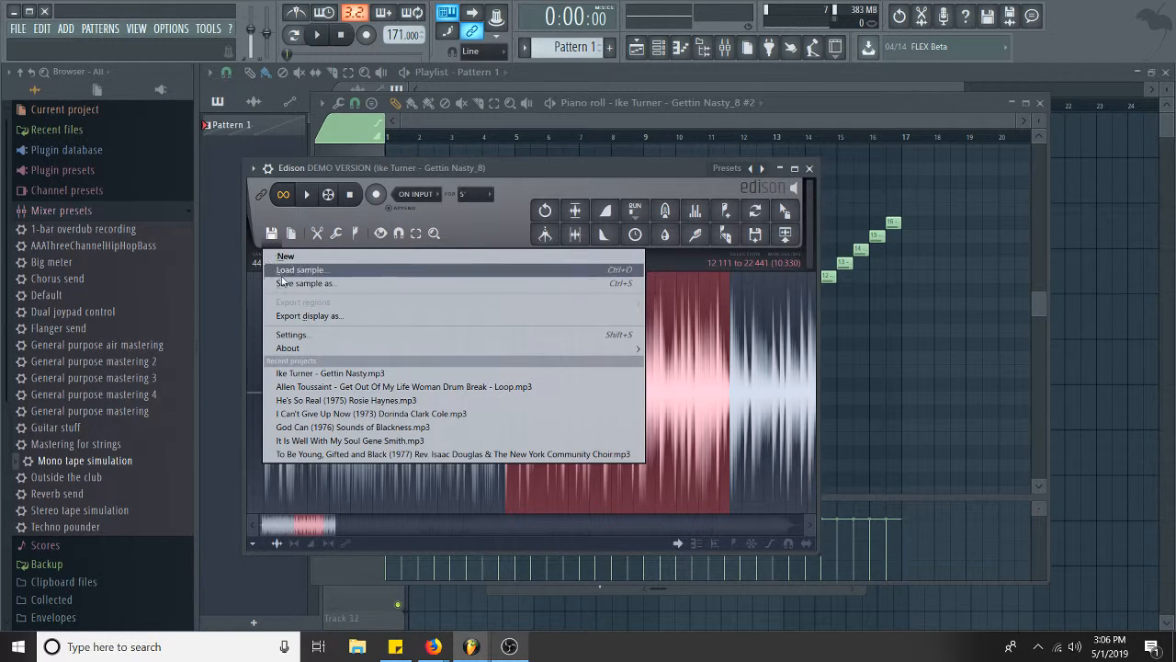
left_click(309, 387)
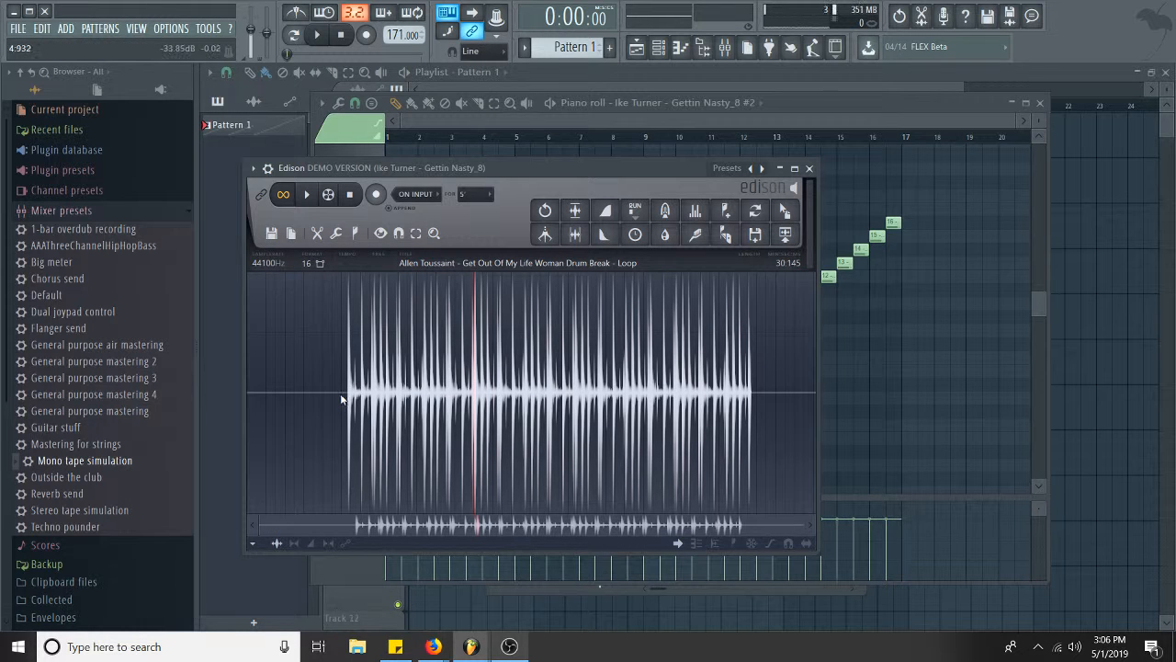
Select about the first half of the drum break, tighten the selection start toward the first hit and play it back.
left_click_drag(347, 402, 500, 457)
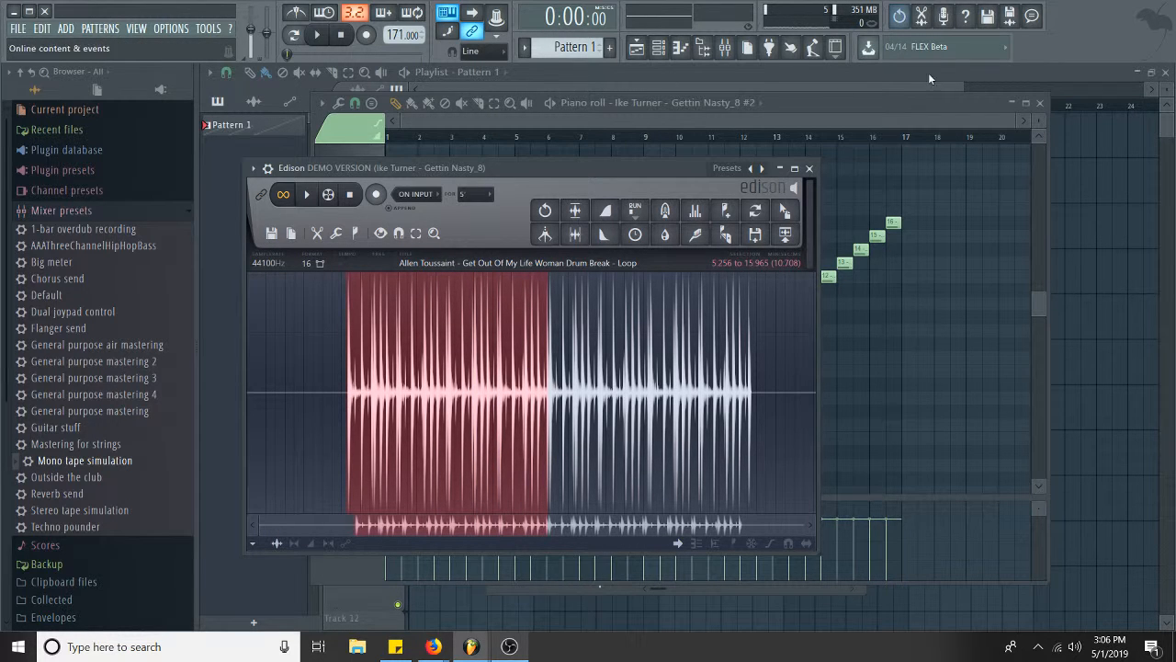
left_click(725, 47)
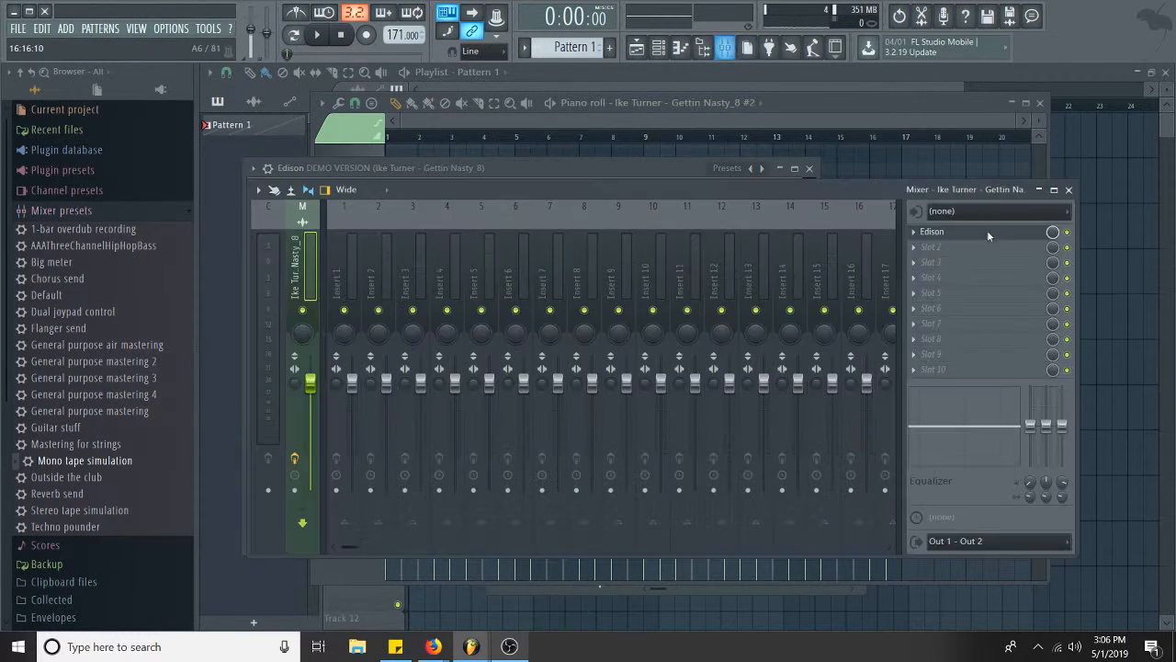
left_click(1004, 238)
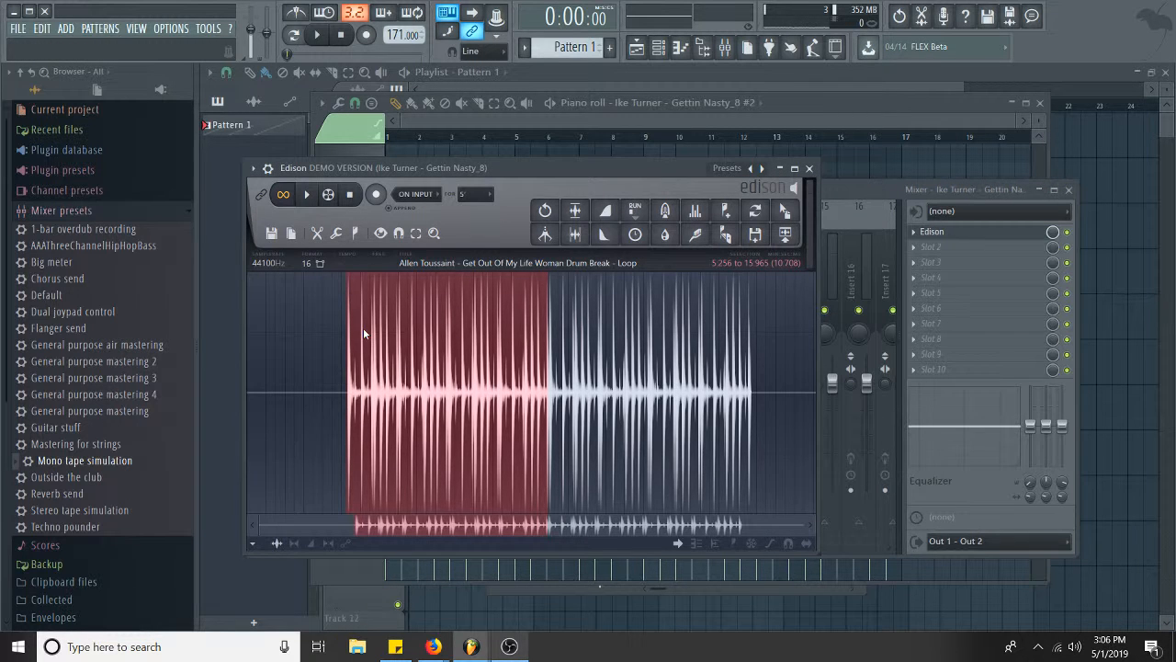
scroll(363, 328, "up", 4)
left_click_drag(285, 373, 292, 368)
key("space")
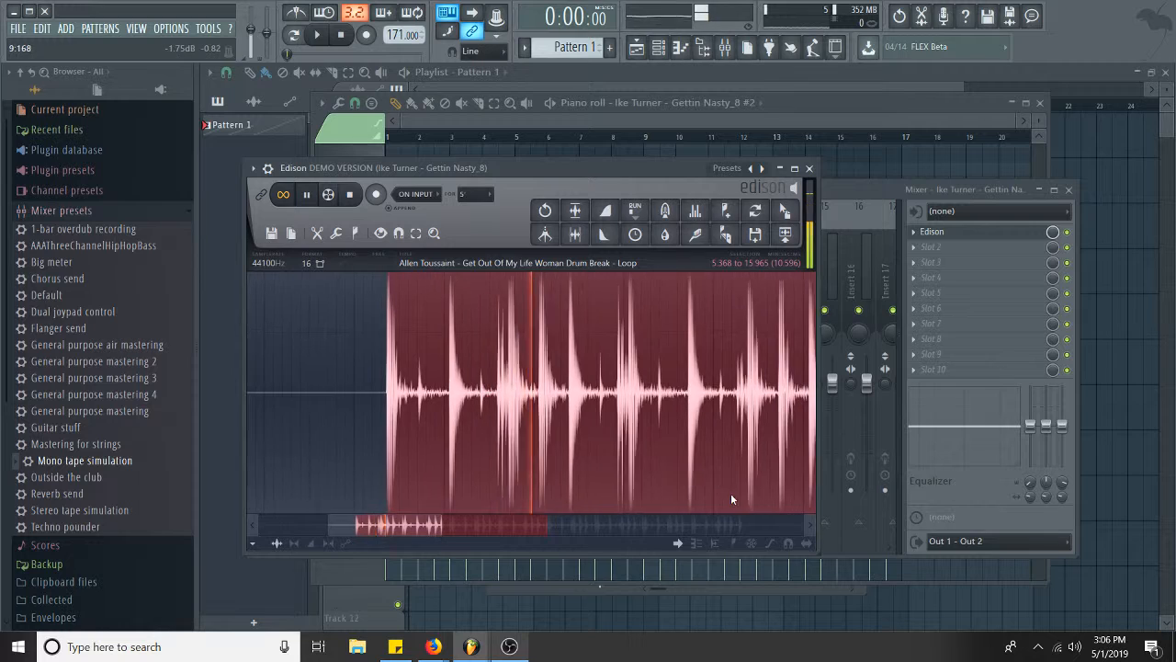
scroll(731, 493, "down", 2)
scroll(731, 499, "down", 2)
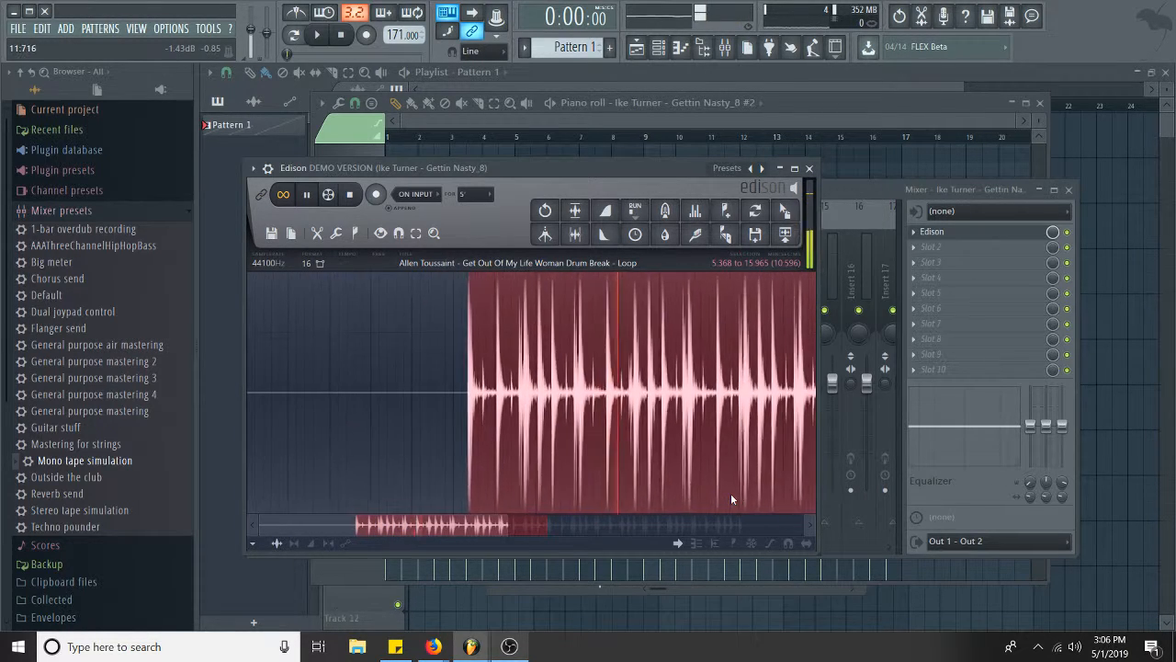
scroll(757, 514, "down", 3)
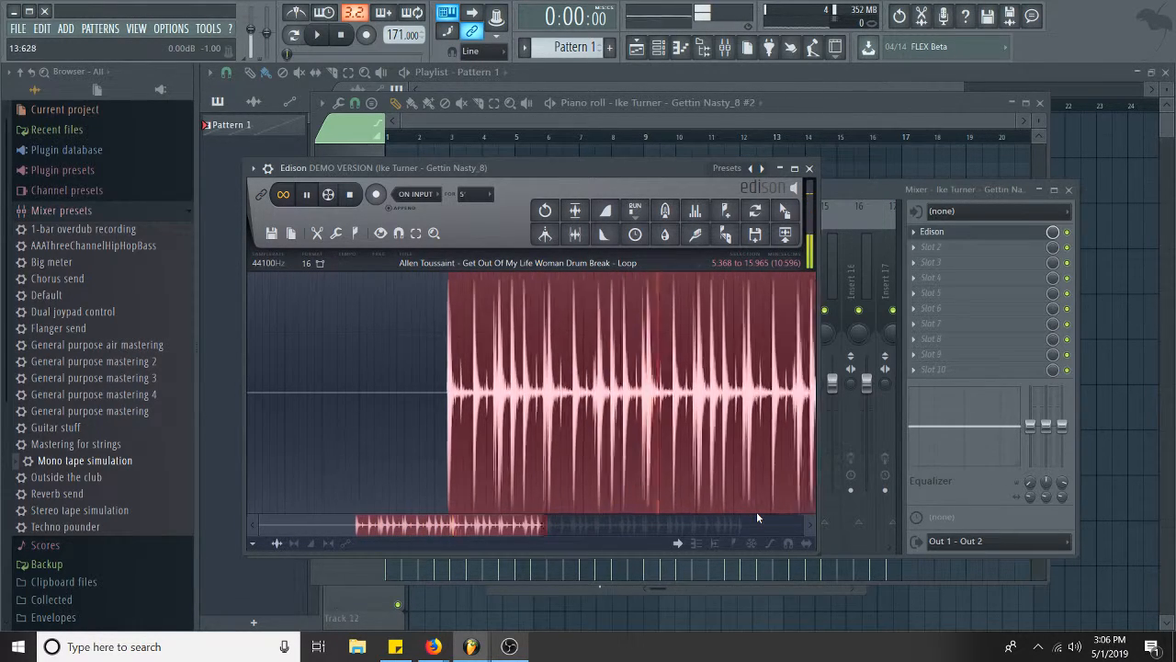
Narrow the drum break selection to the range 5:384 to 8:045, starting at the first hit, and stop the playback.
left_click_drag(680, 437, 358, 422)
scroll(485, 437, "up", 5)
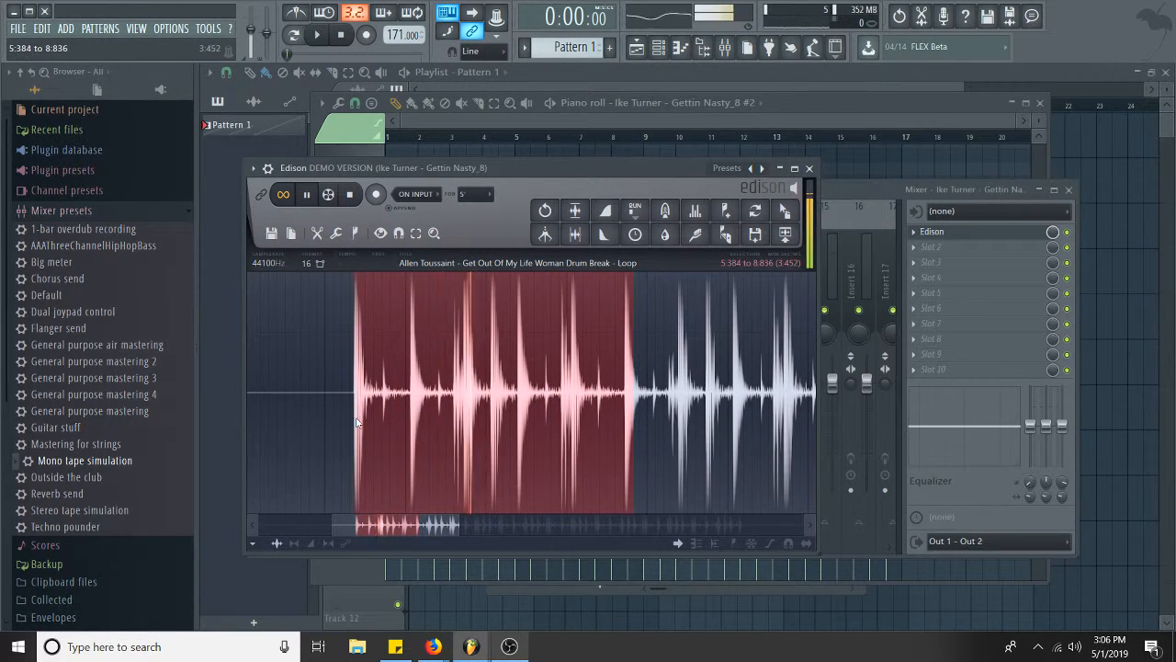
left_click_drag(628, 376, 563, 378)
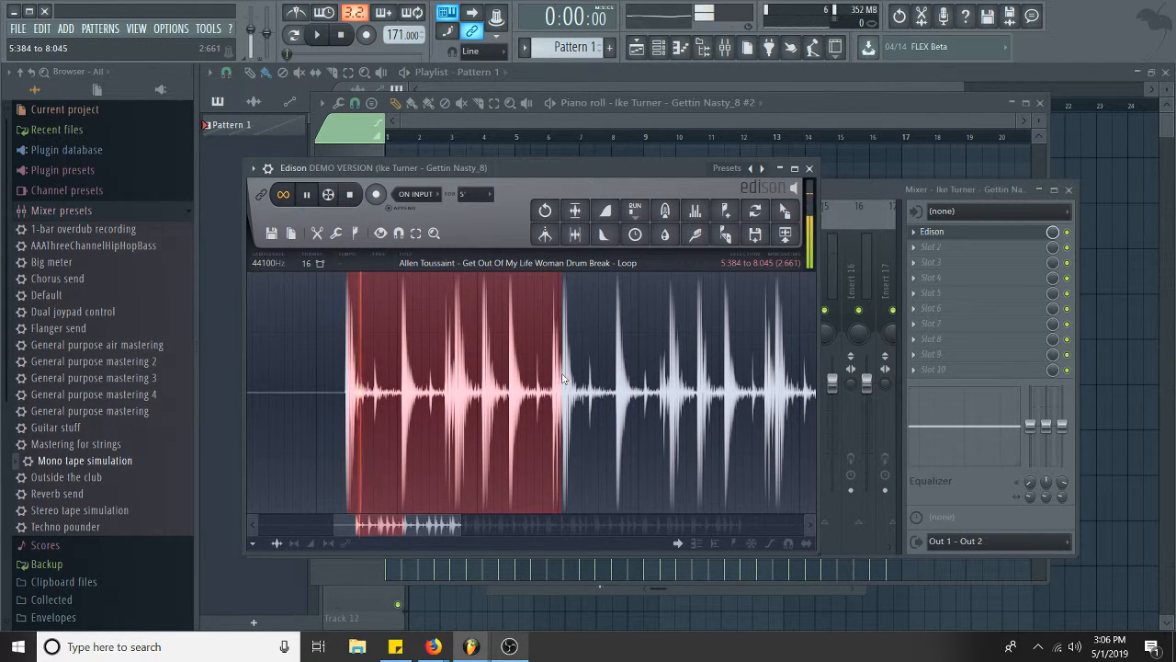
key("space")
left_click_drag(562, 378, 637, 372)
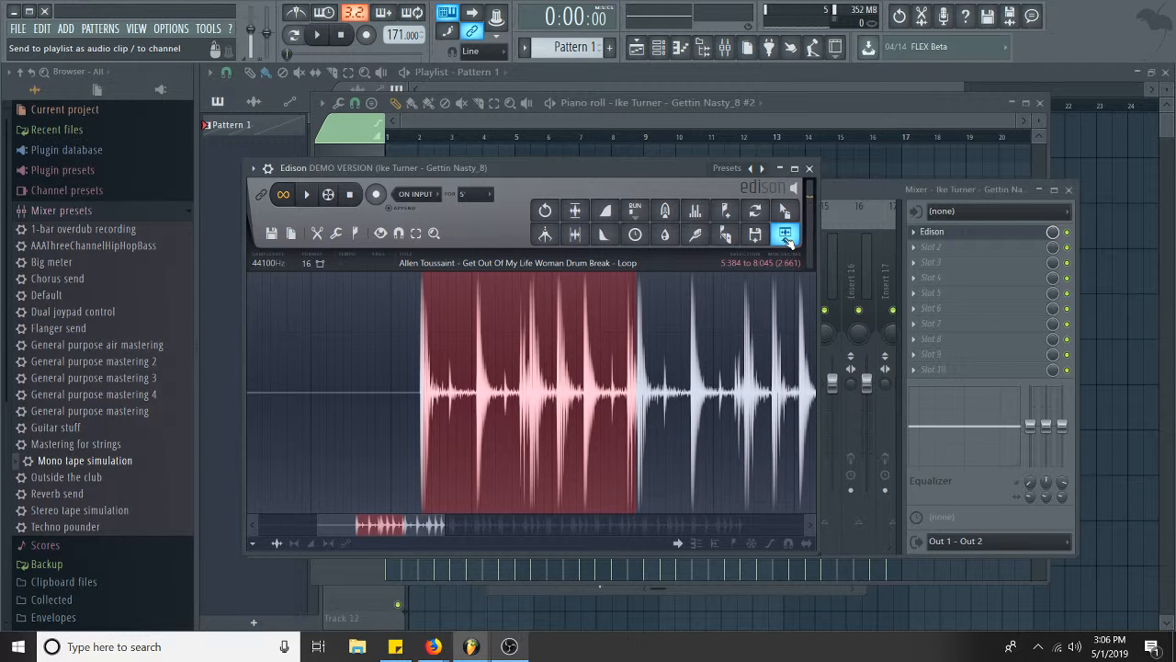
Send the selected drum loop to the playlist as an audio clip and delete the clip from Track 2.
left_click(785, 236)
left_click(833, 82)
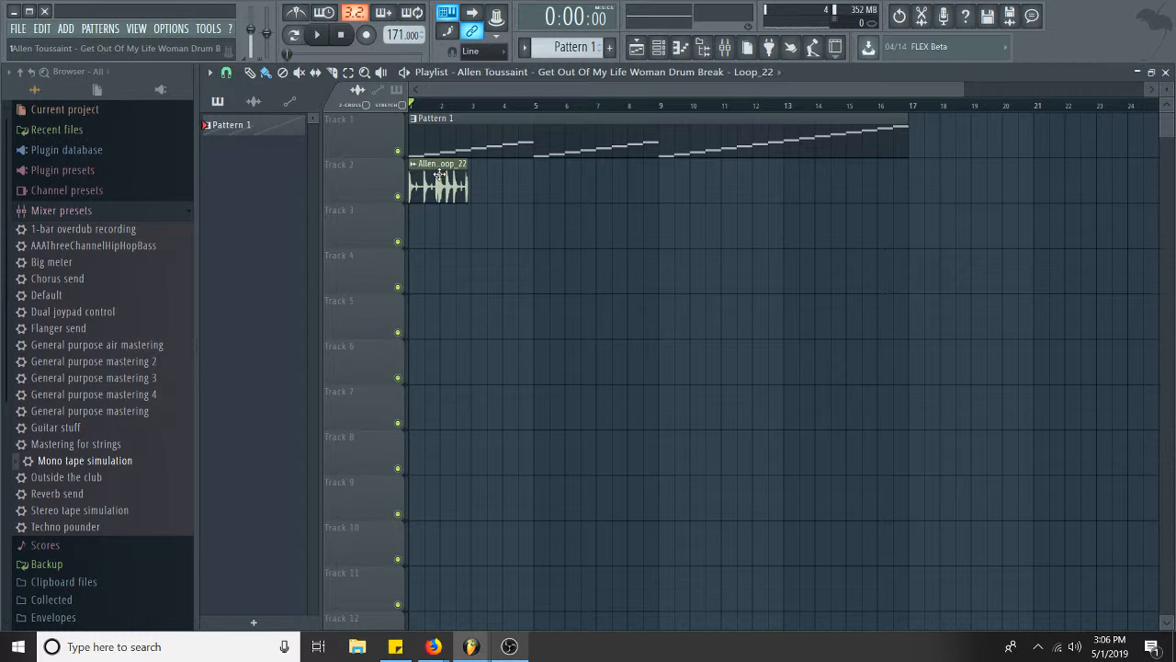
scroll(440, 174, "up", 4)
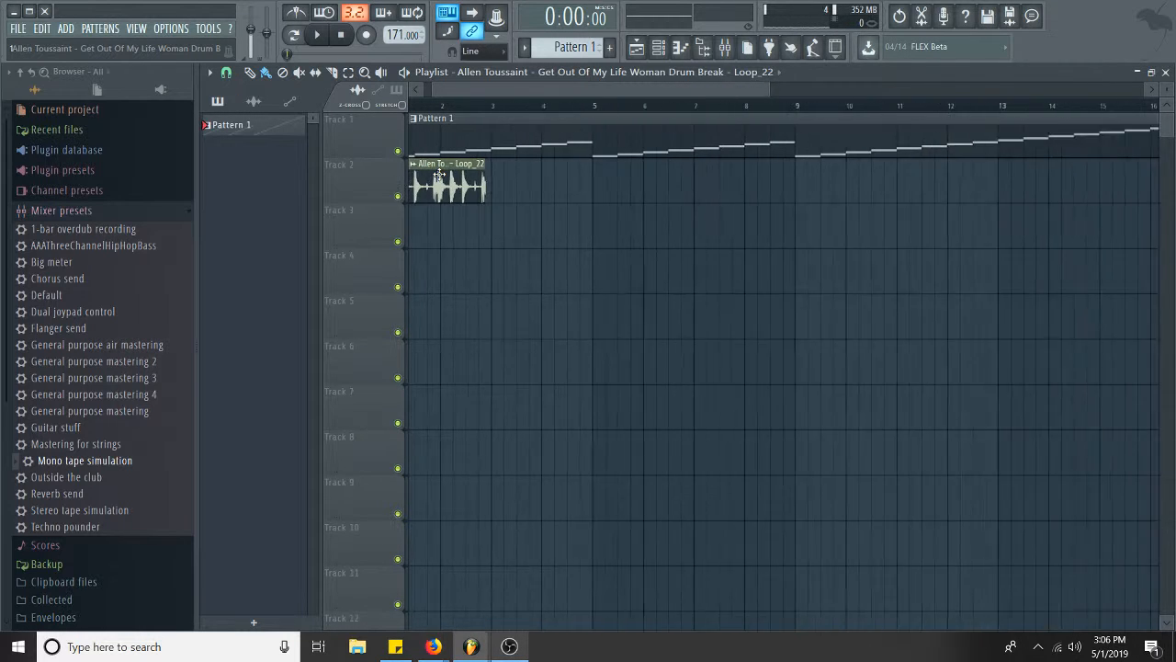
scroll(440, 174, "down", 4)
right_click(440, 174)
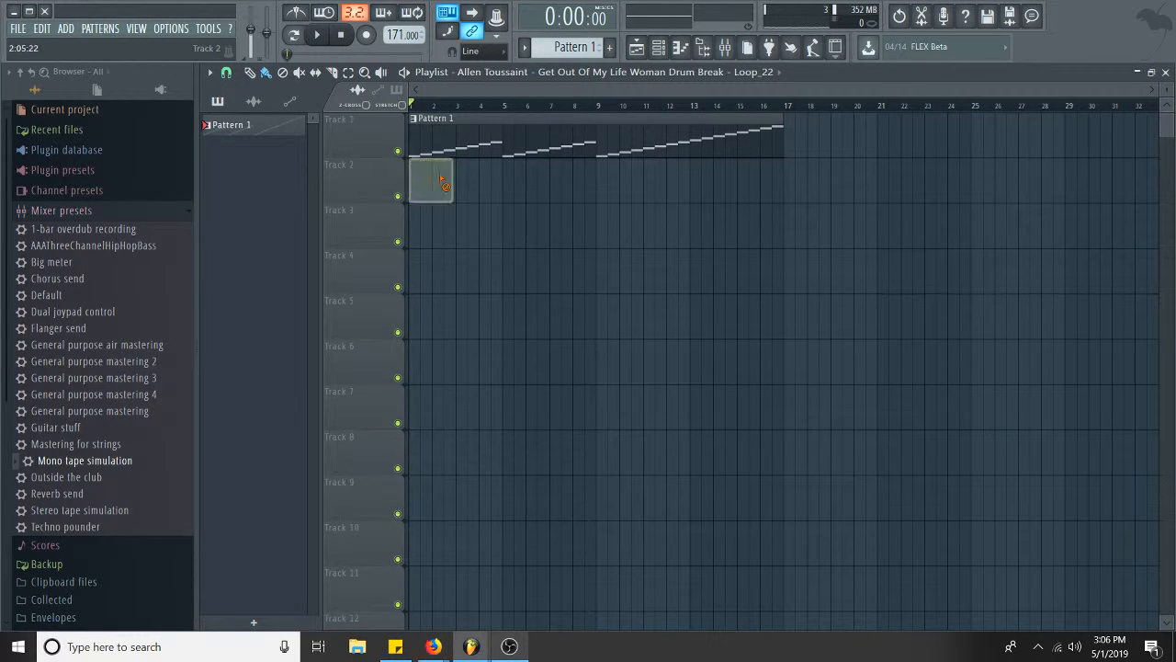
Add a Fruity slicer channel and create a new pattern named Drums.
left_click(68, 28)
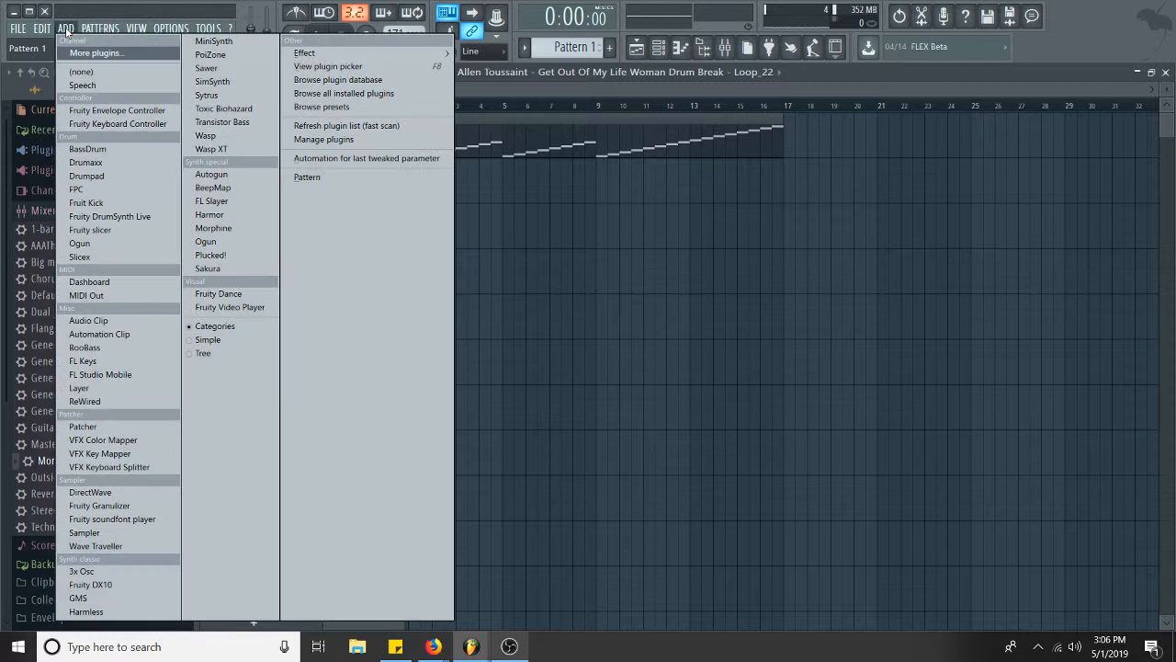
left_click(101, 232)
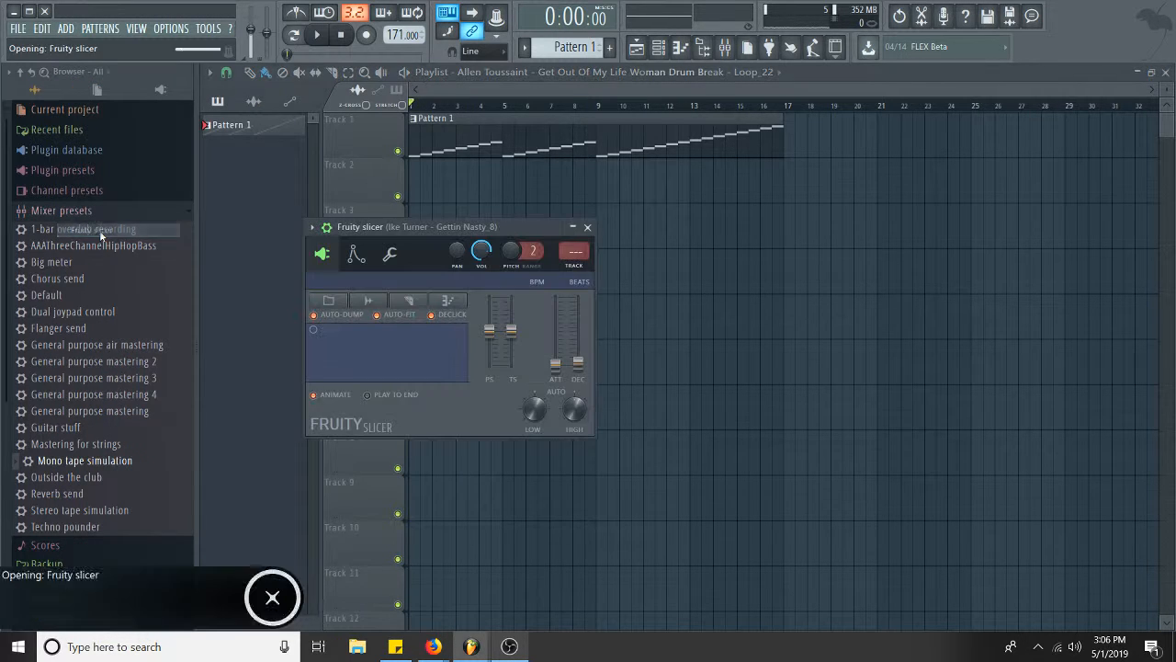
left_click(611, 48)
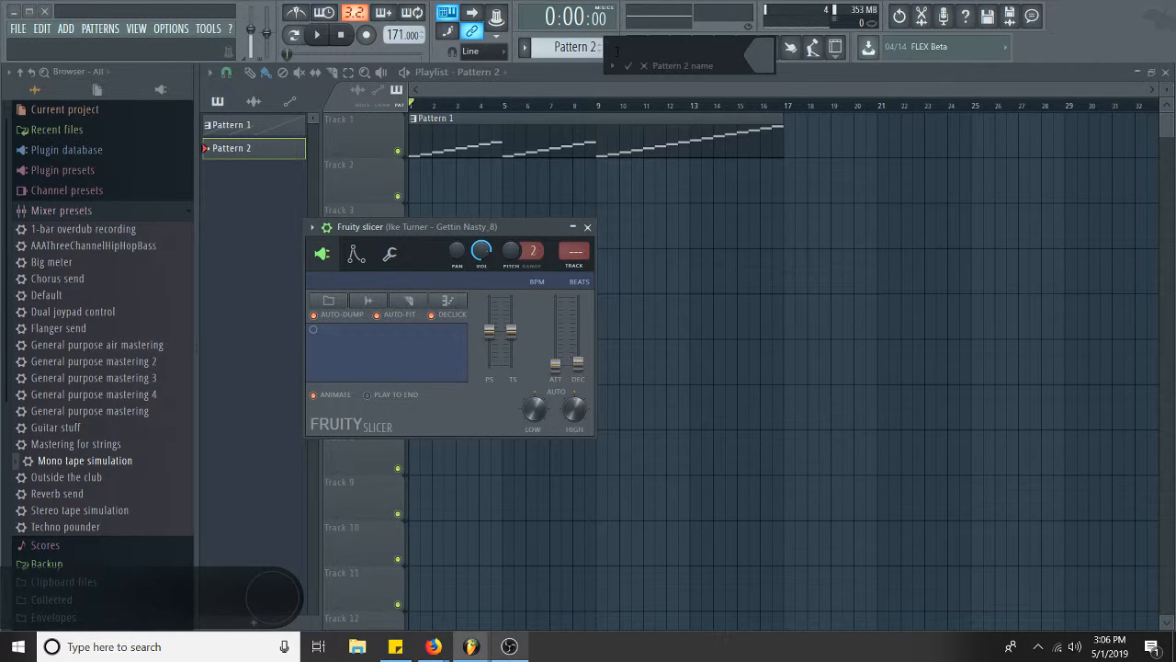
type("Drums")
key("Return")
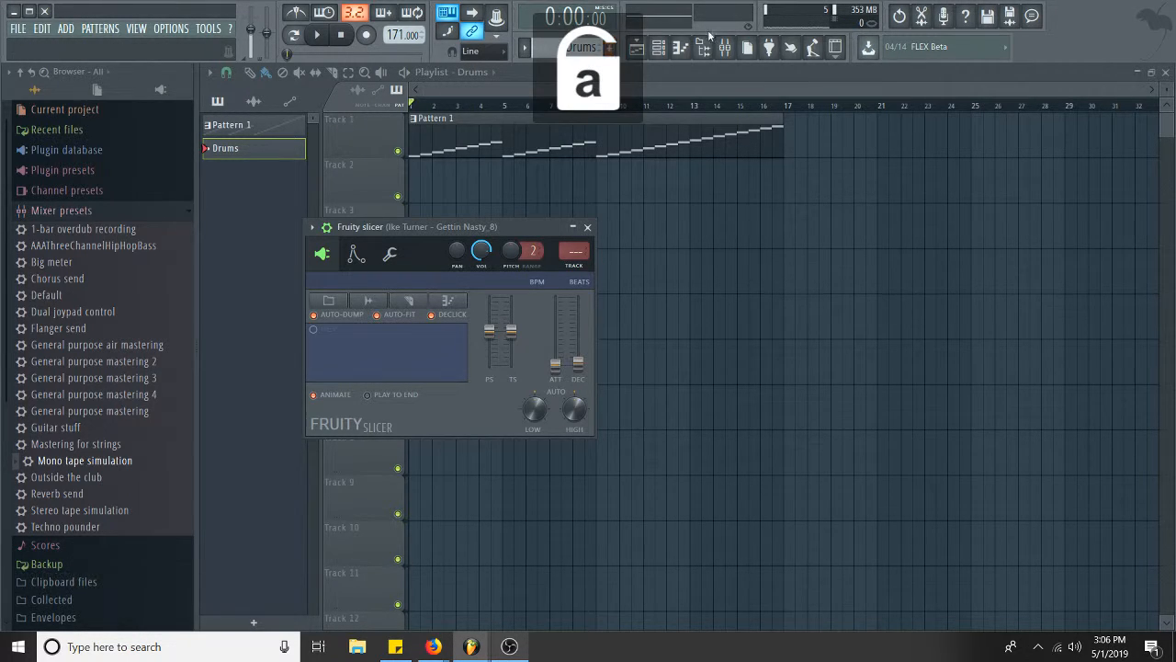
Load the Allen Toussaint Loop_22 sample into the new Fruity slicer channel and slice it by Beat.
left_click(661, 49)
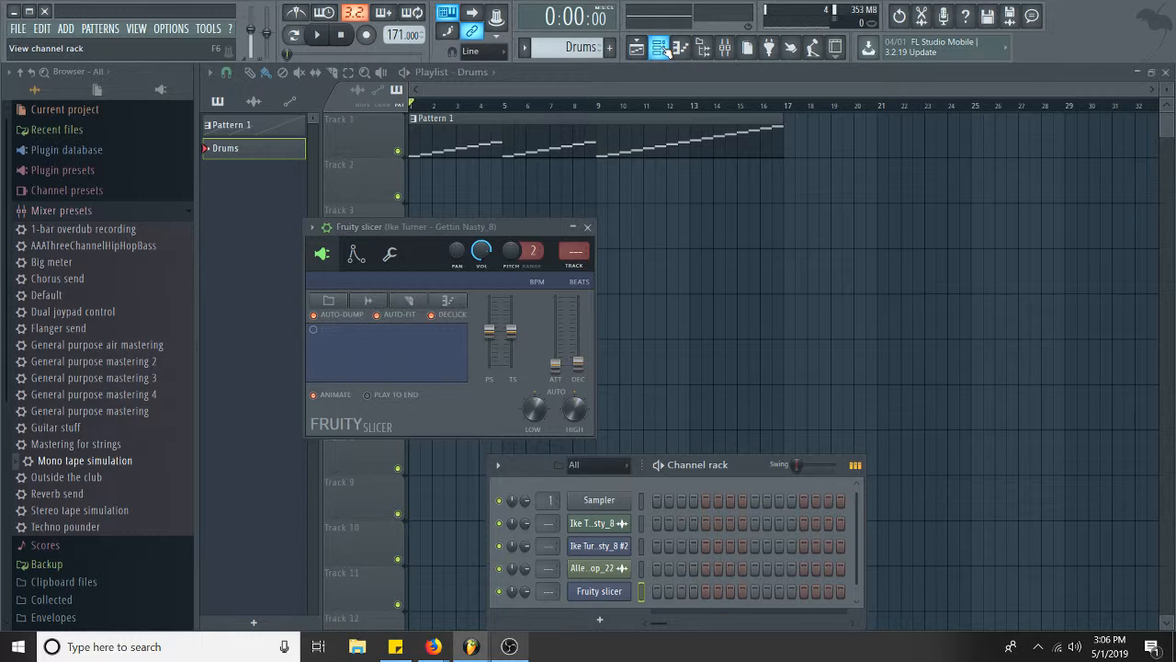
left_click(595, 569)
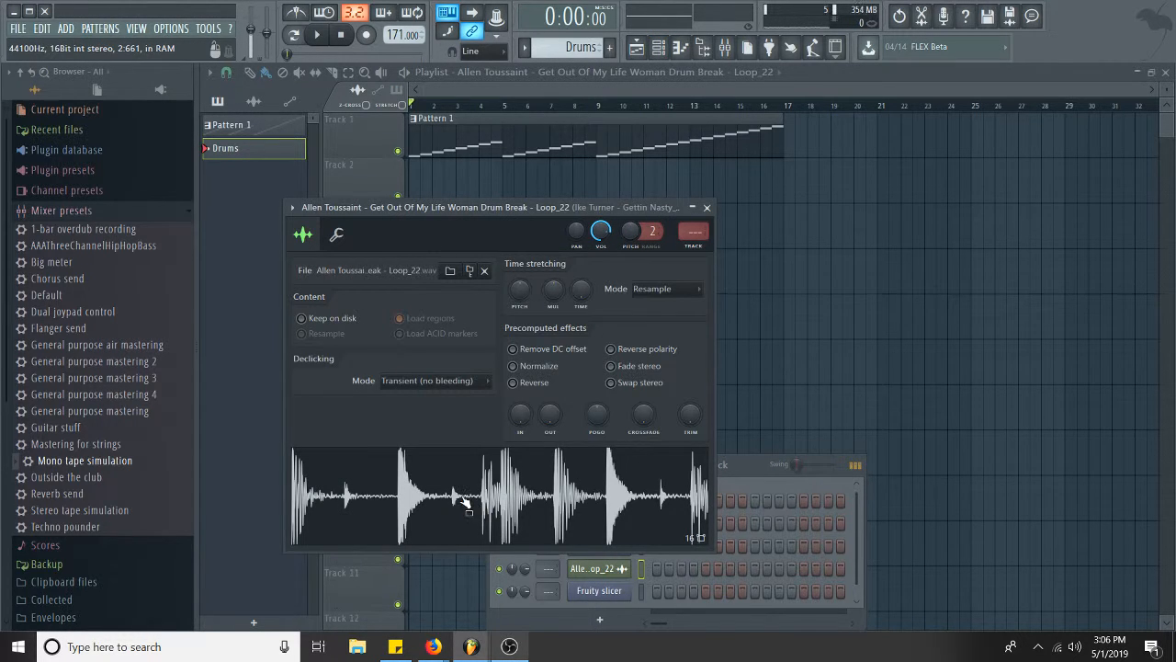
left_click_drag(464, 504, 593, 599)
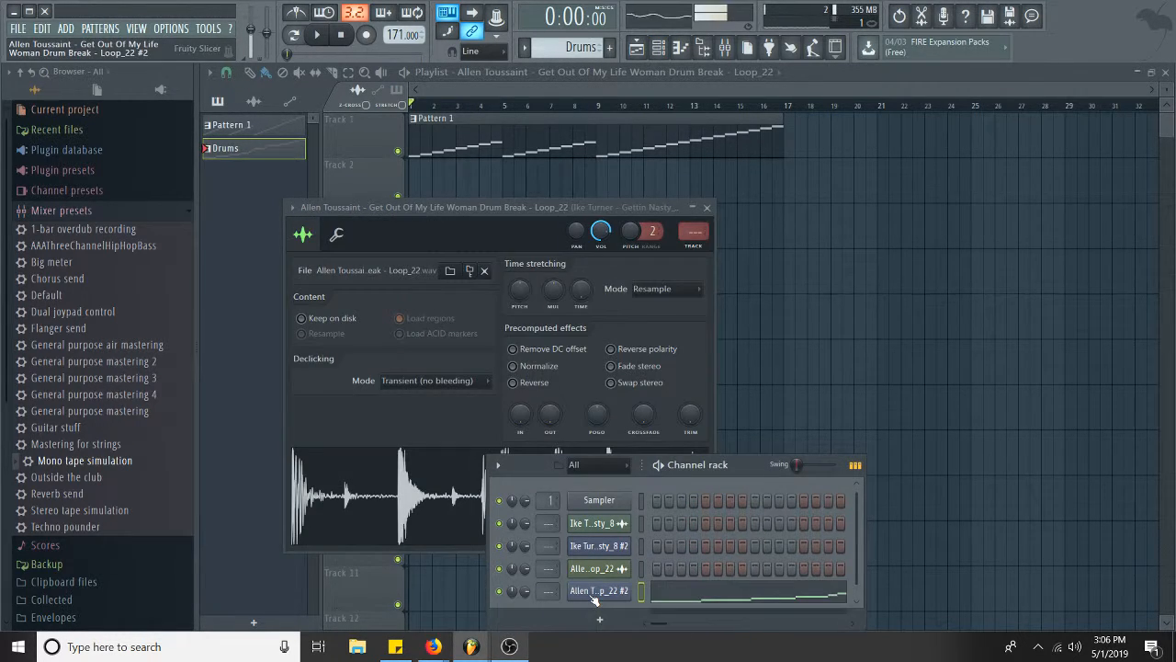
left_click(592, 595)
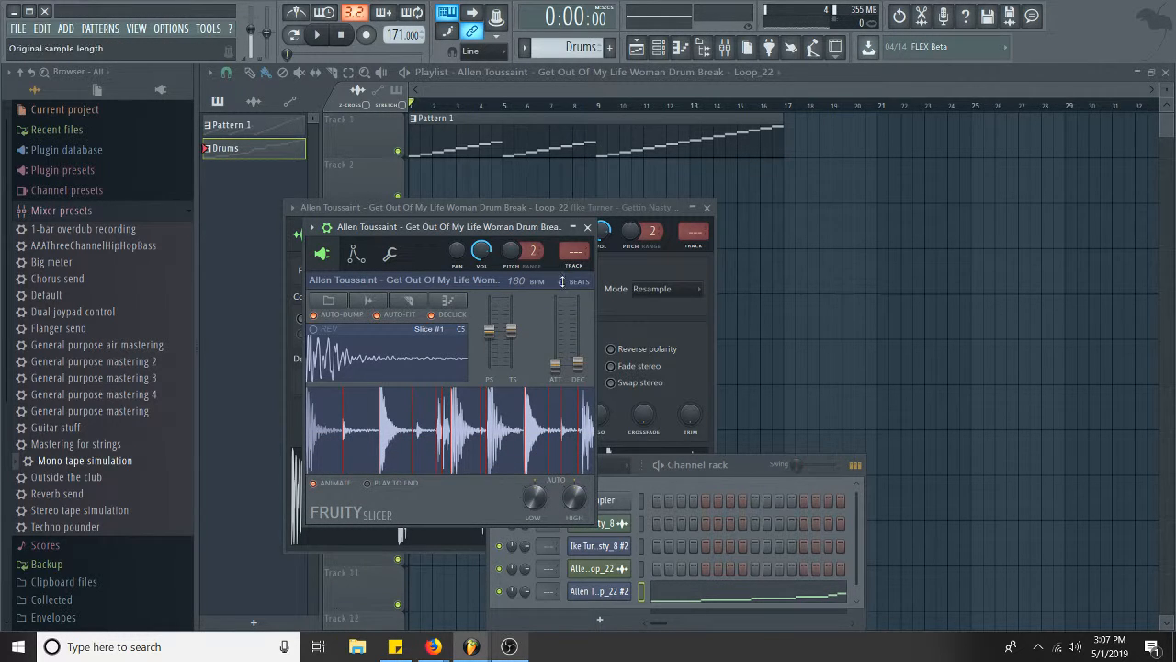
left_click(411, 304)
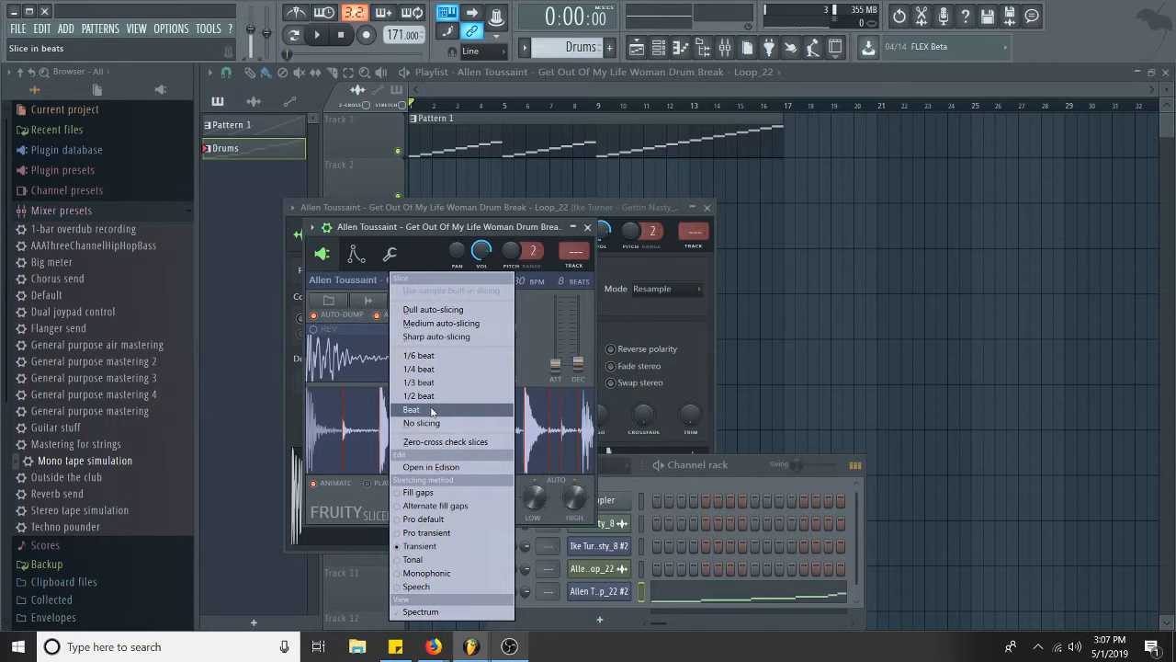
left_click(426, 410)
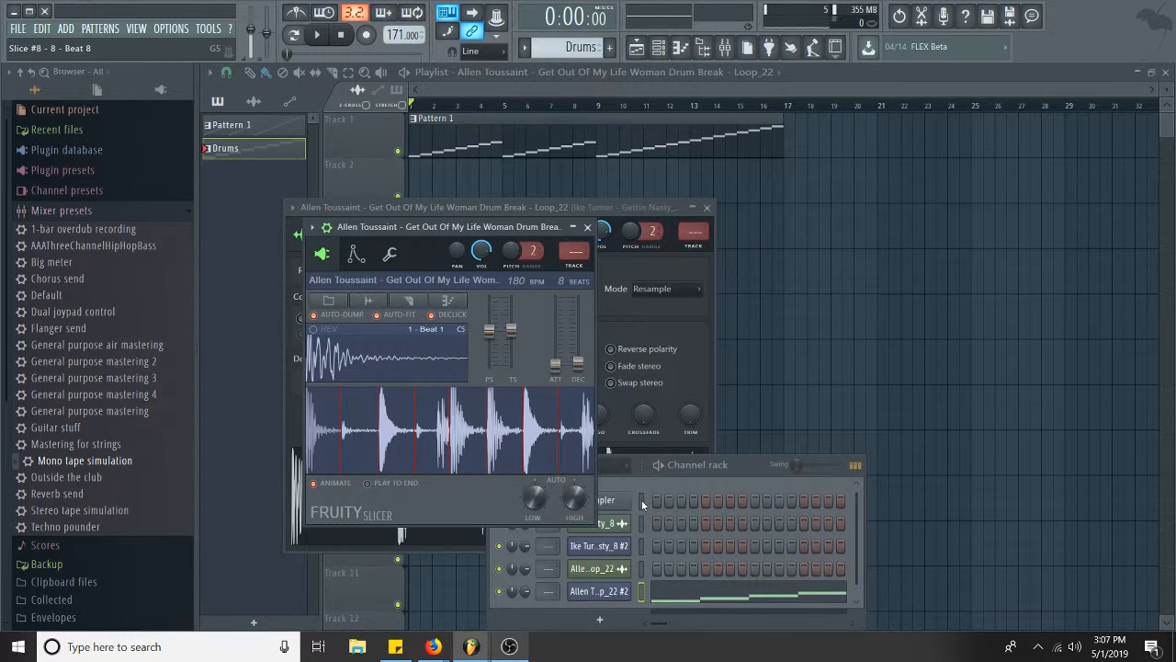
Open the piano roll of the Allen Toussaint slicer channel, duplicate its Beat 1 to Beat 8 notes from bar 3 and deselect them.
left_click(753, 599)
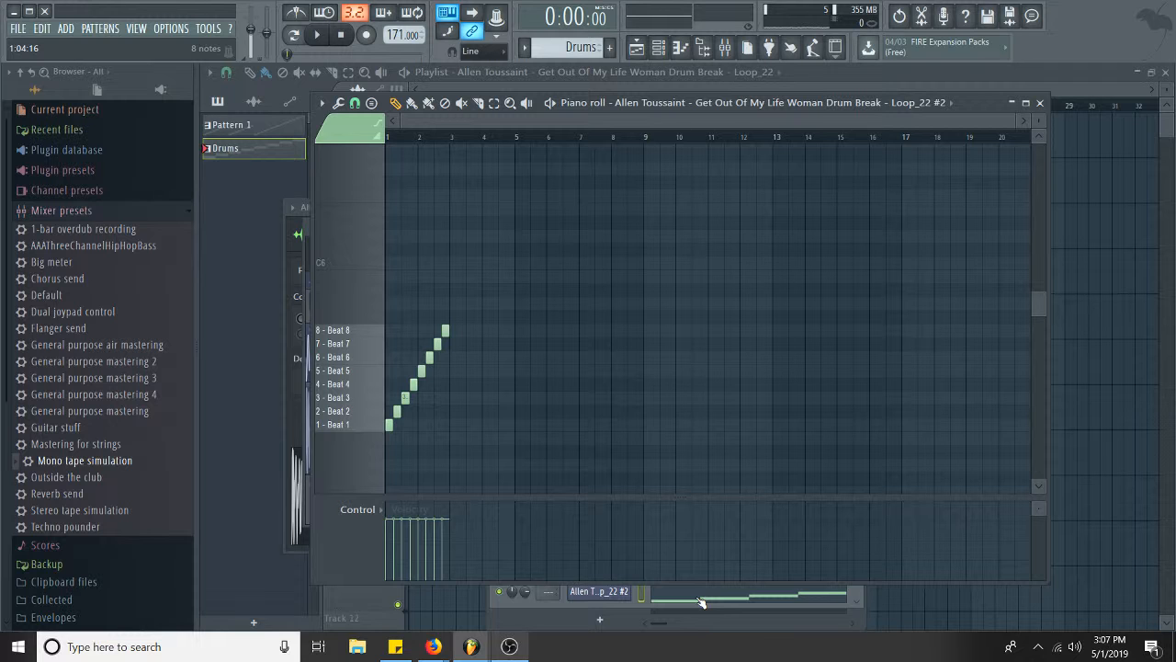
left_click(533, 629)
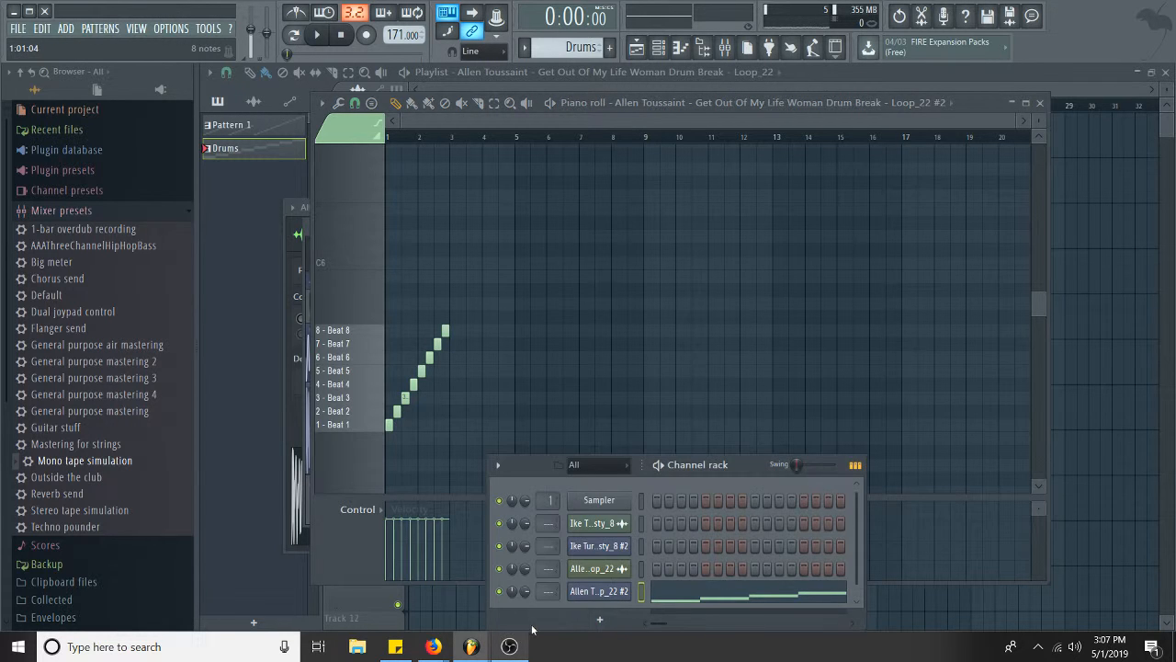
left_click(680, 599)
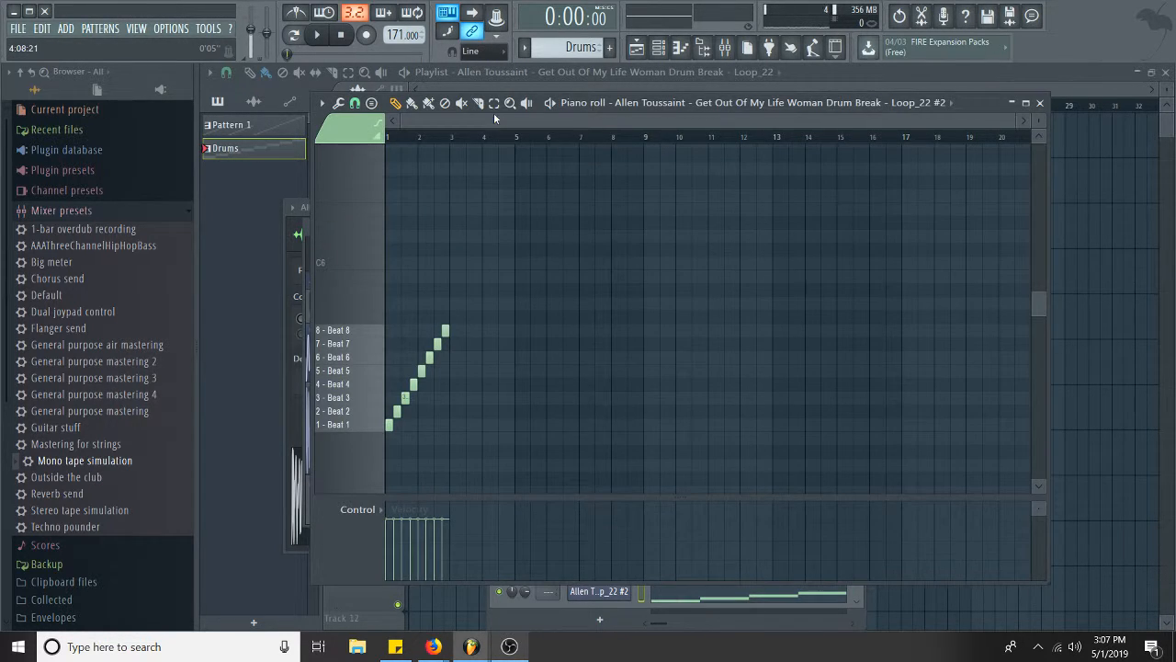
double_click(432, 138)
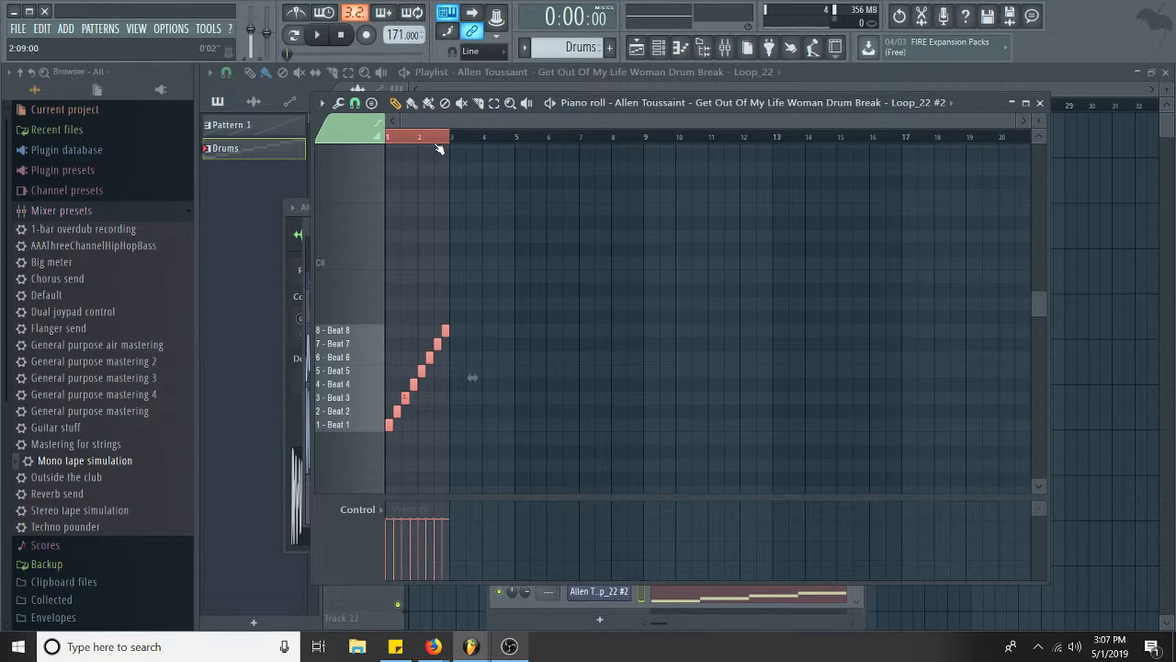
key("ctrl+b")
key("ctrl+d")
Transpose the Beat 5 to Beat 8 notes in bar 2 down four semitones, onto Beats 1 to 4.
left_click_drag(462, 364, 419, 329)
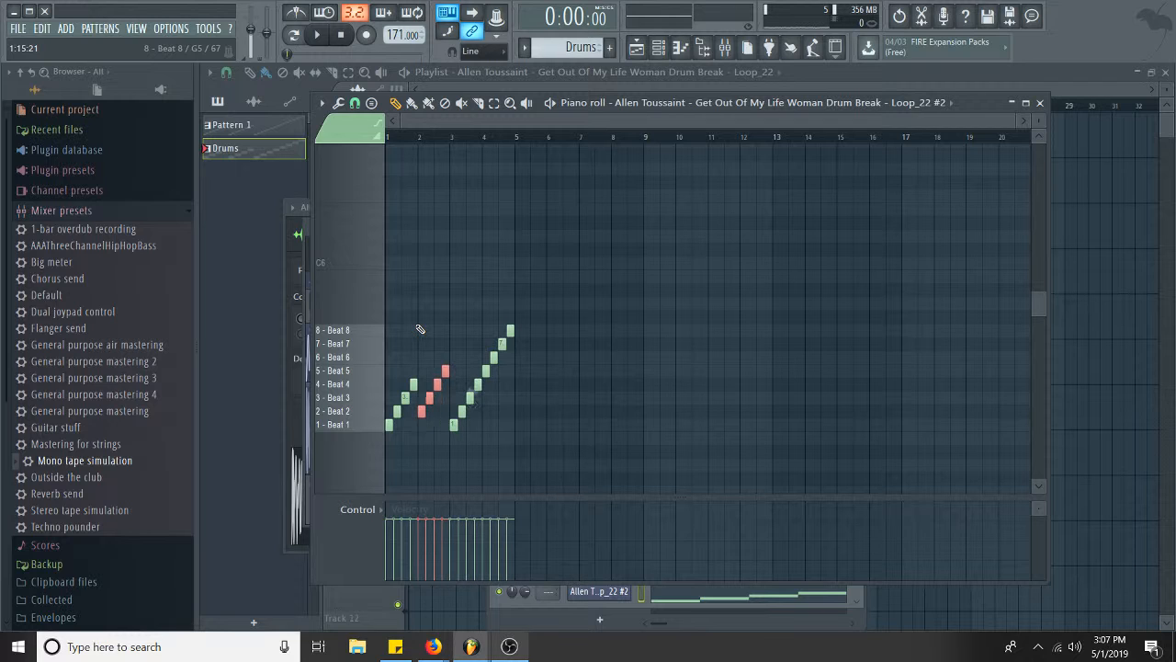
key("Up")
key("Up")
key("Up")
left_click_drag(452, 389, 423, 317)
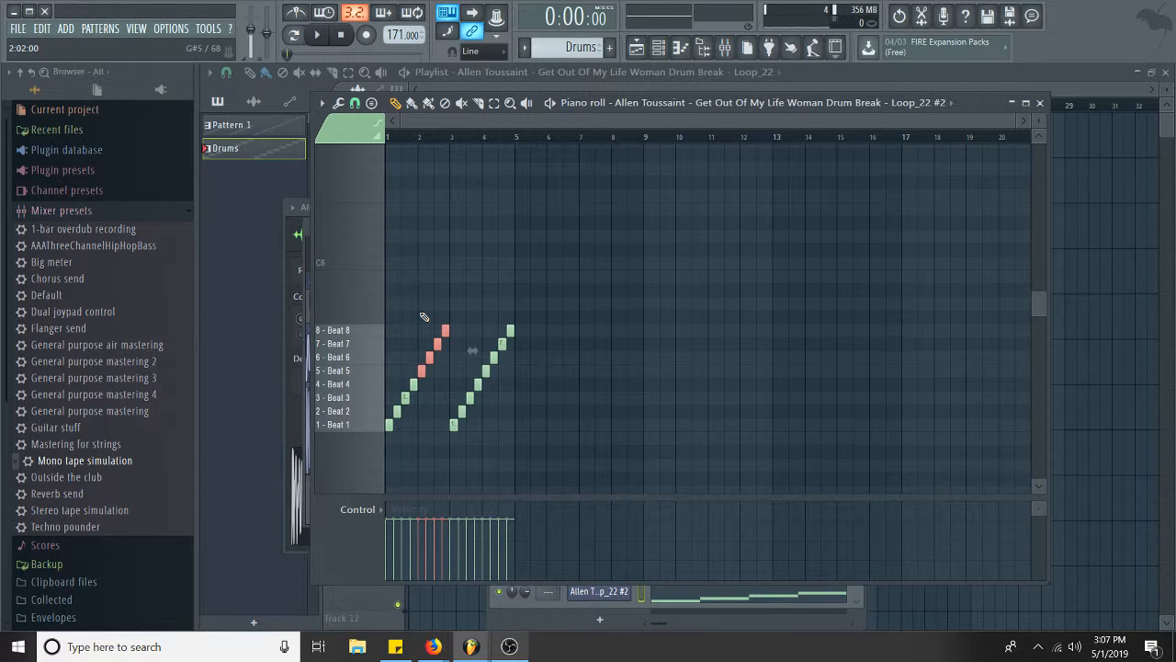
key("Down")
key("Down")
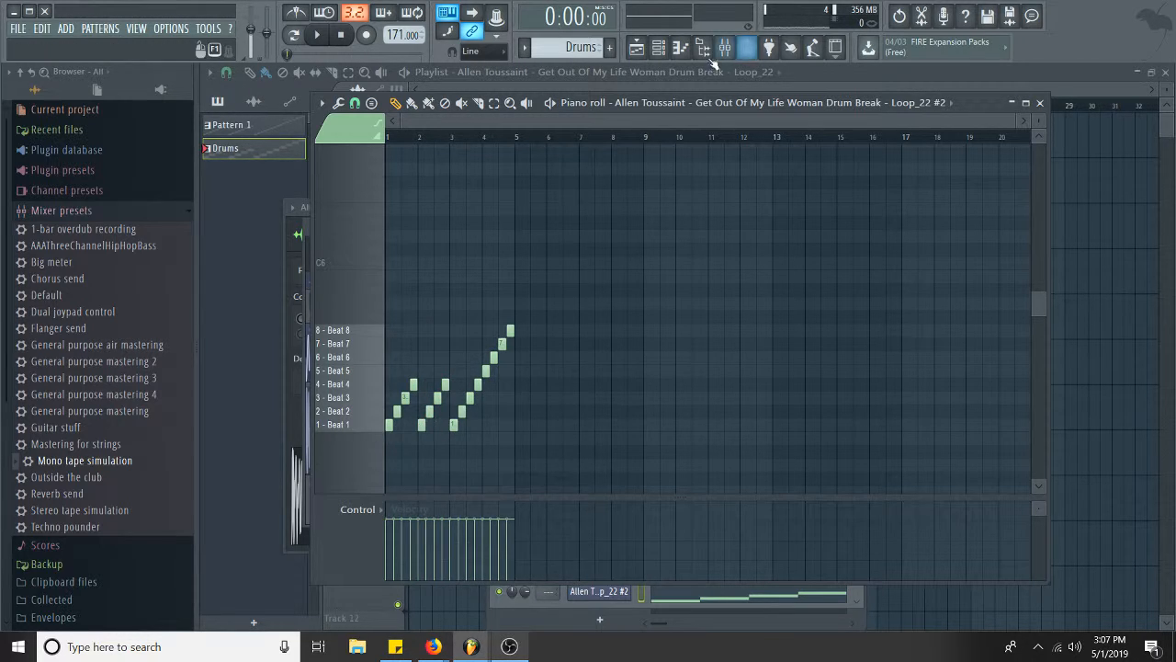
Place four Drums pattern clips on Track 2 of the playlist, filling bars 1 to 16, and deselect them.
left_click(795, 71)
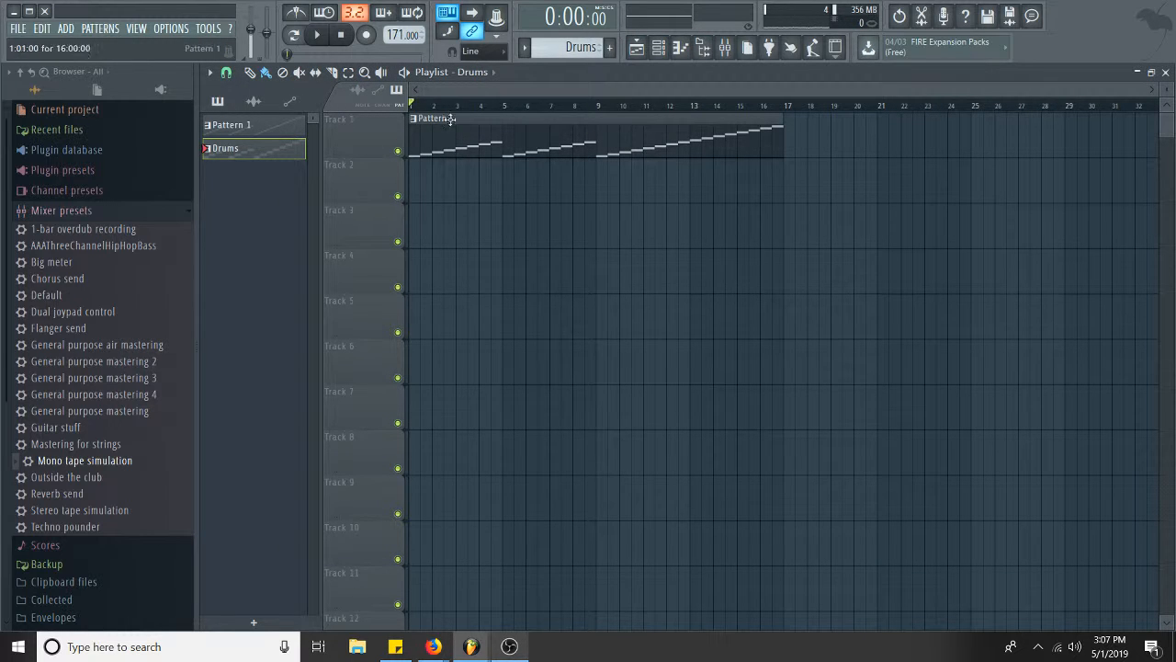
left_click(422, 186)
mouse_move(519, 184)
left_mouse_down()
mouse_move(776, 186)
mouse_move(760, 186)
left_mouse_up()
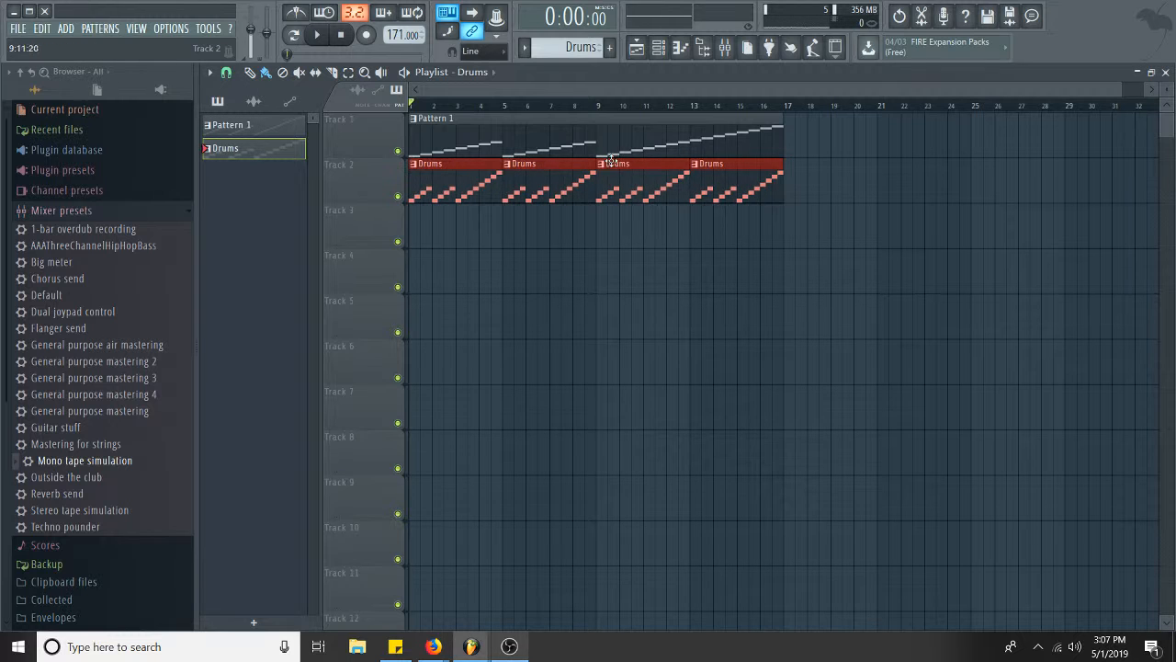
left_click(627, 253)
Play back the arrangement, open the Allen Toussaint Fruity slicer channel and lower the master pitch.
key("space")
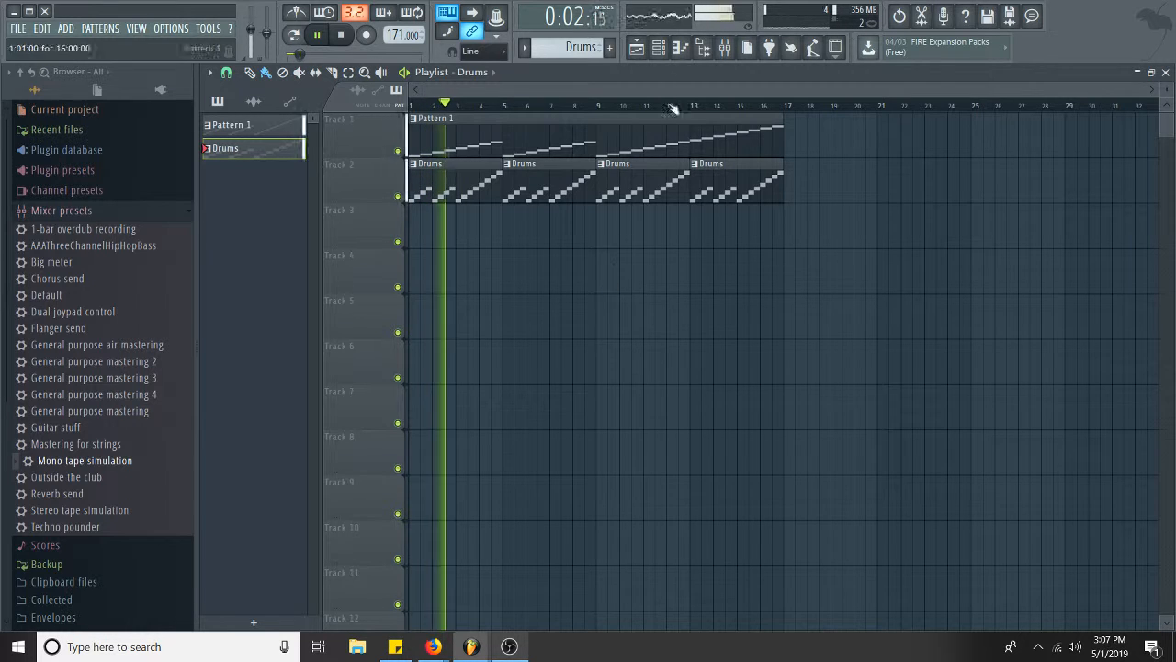
left_click(659, 49)
left_click(615, 596)
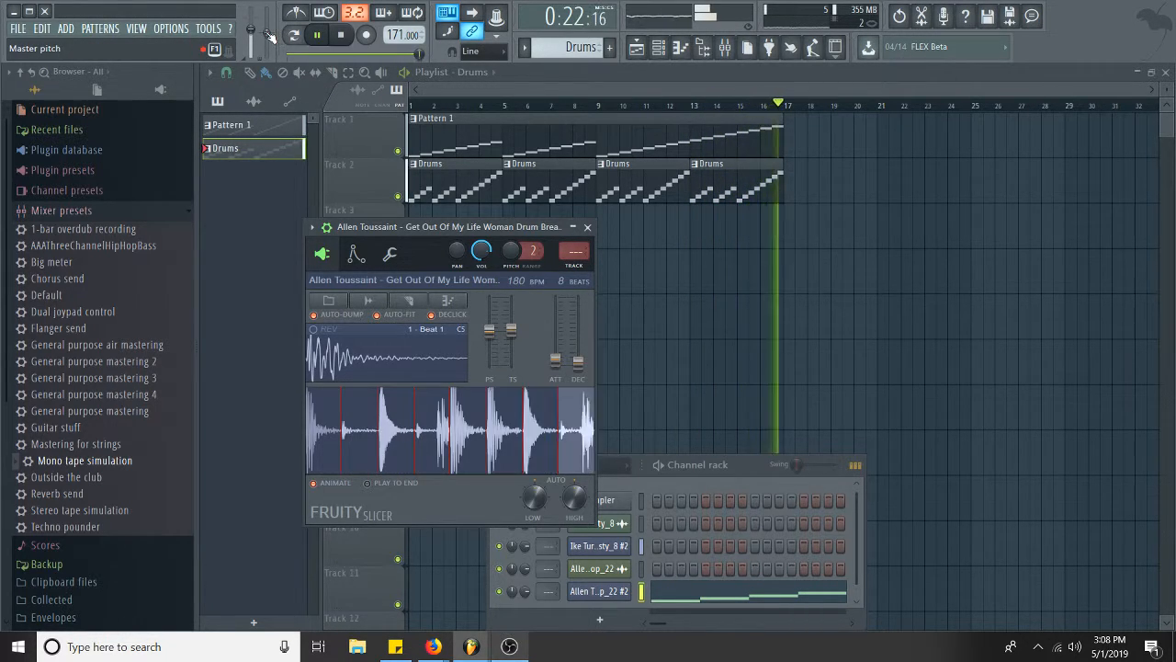
left_click_drag(282, 34, 281, 55)
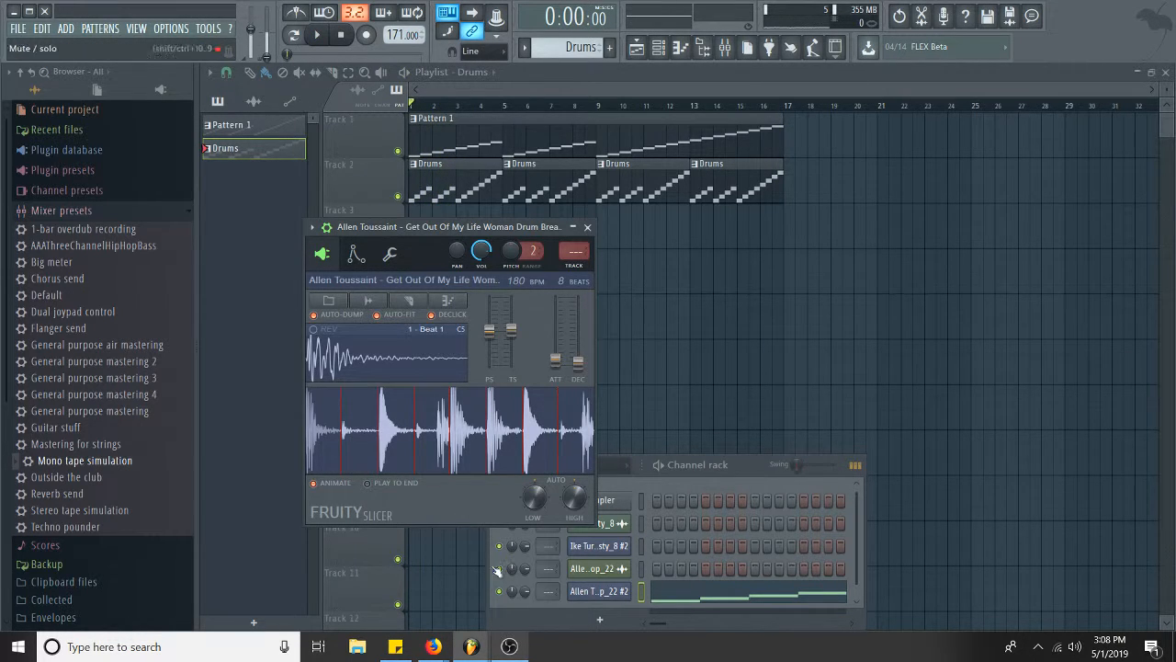
left_click(509, 646)
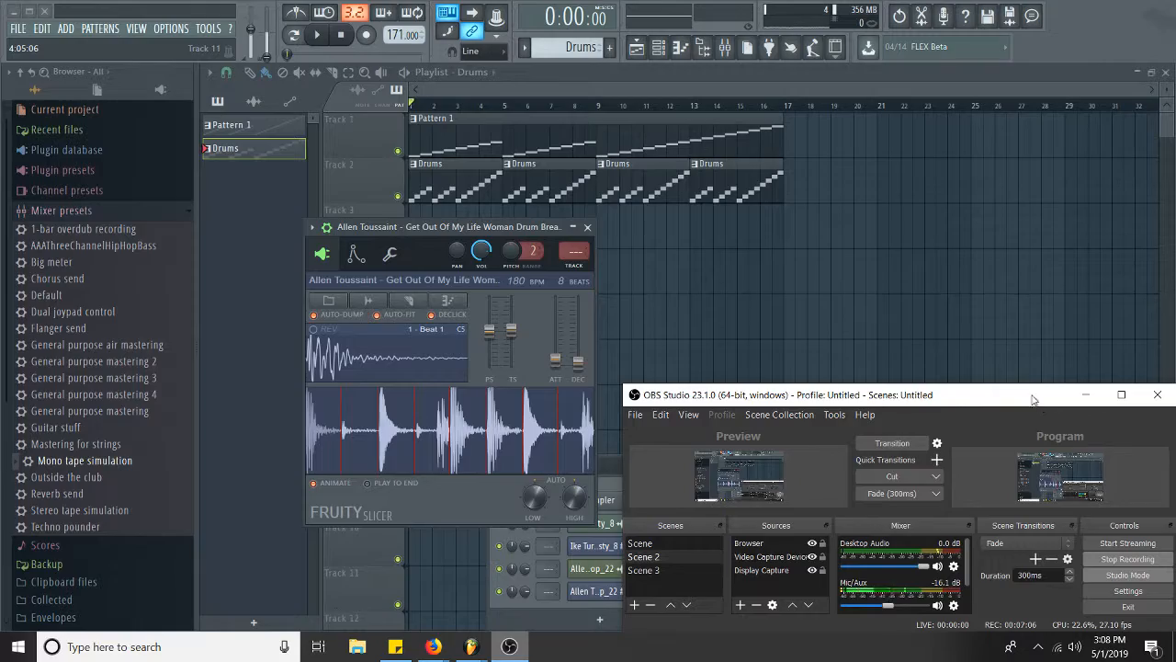